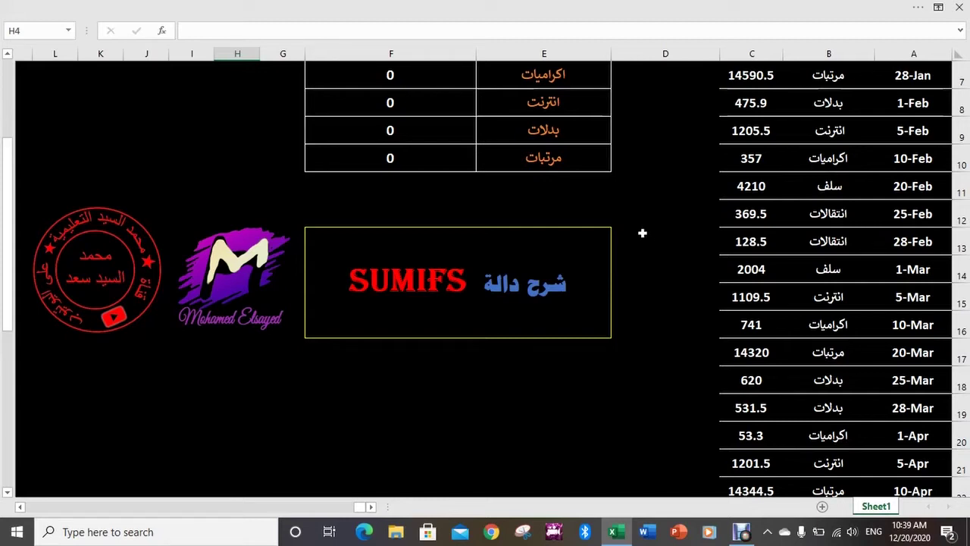
# Review the From and To date cells F2:F3 and the category names in E5:E6.
pyautogui.scroll(2, 648, 234)
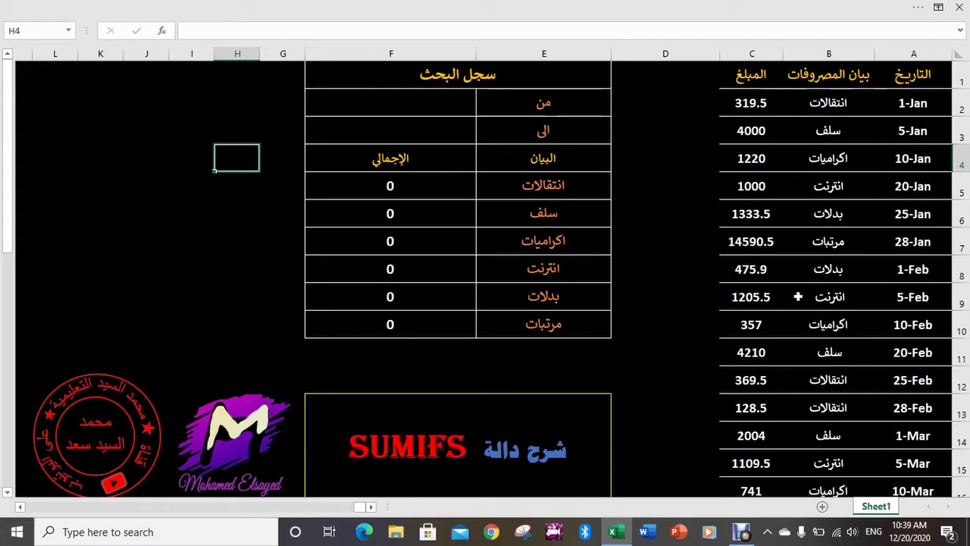
pyautogui.click(439, 104)
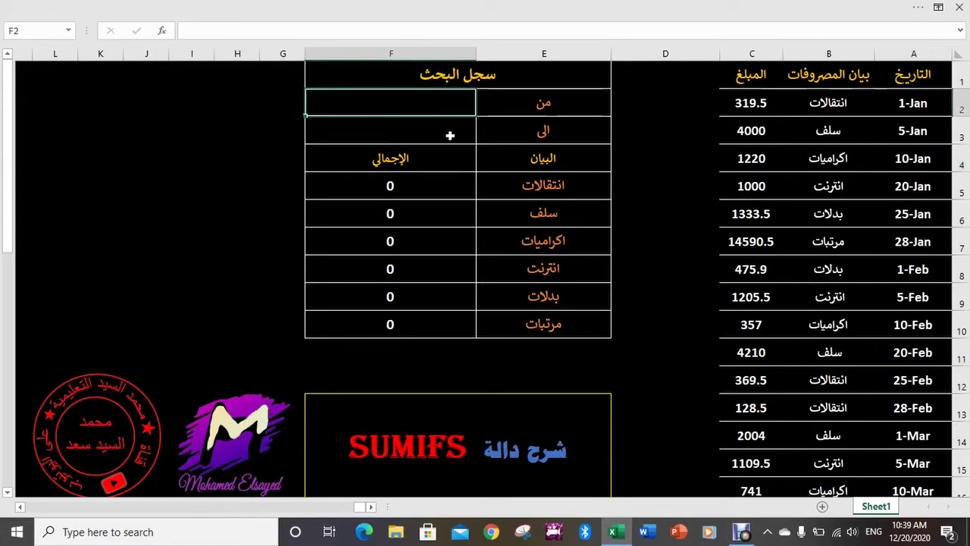
pyautogui.click(450, 136)
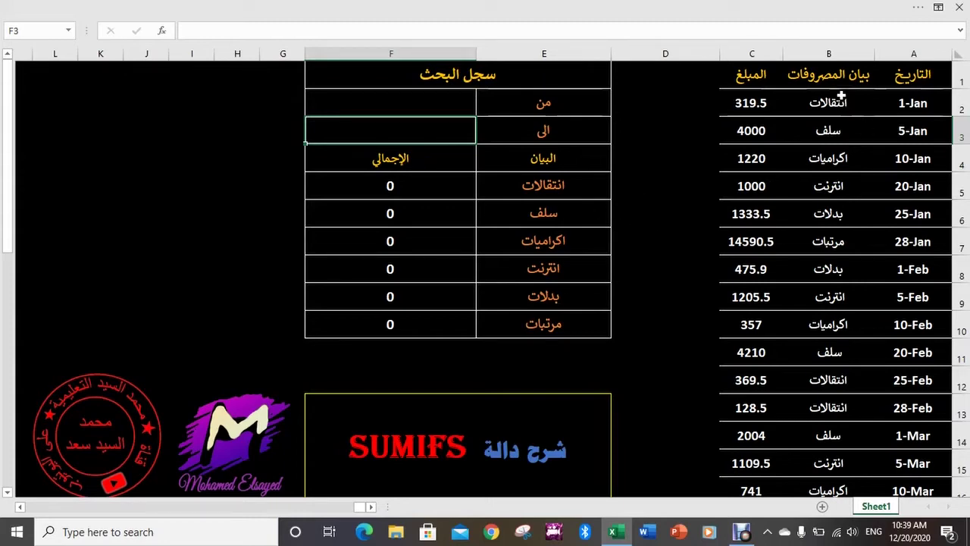
pyautogui.click(554, 192)
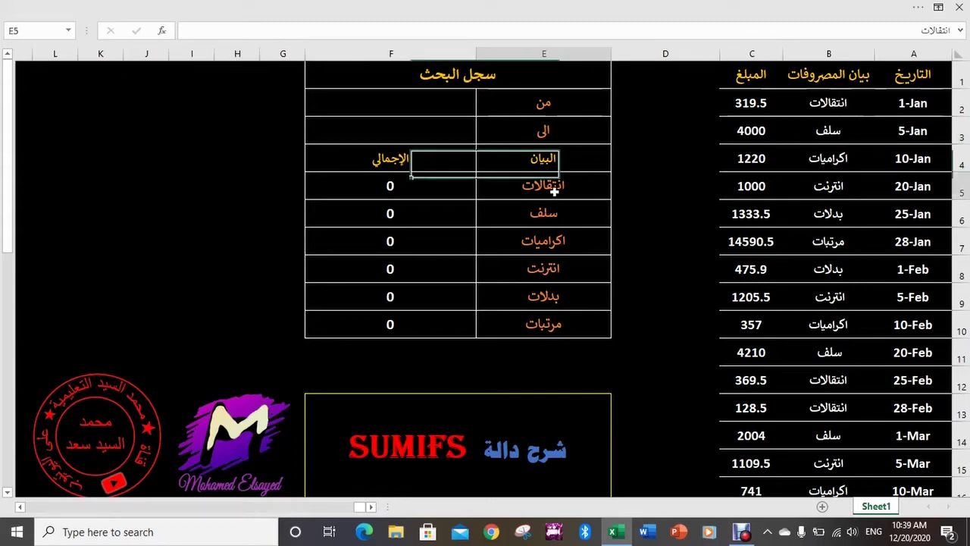
pyautogui.click(553, 211)
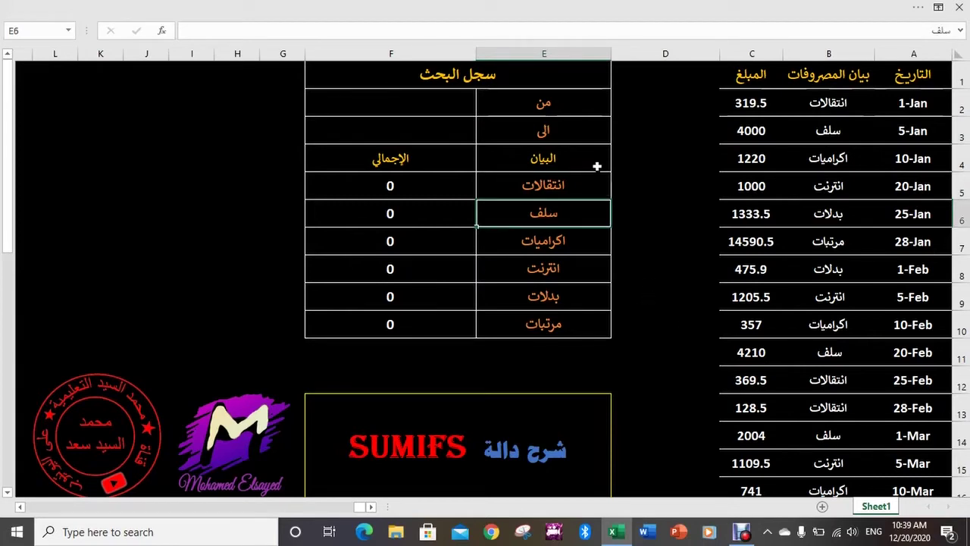
pyautogui.click(430, 100)
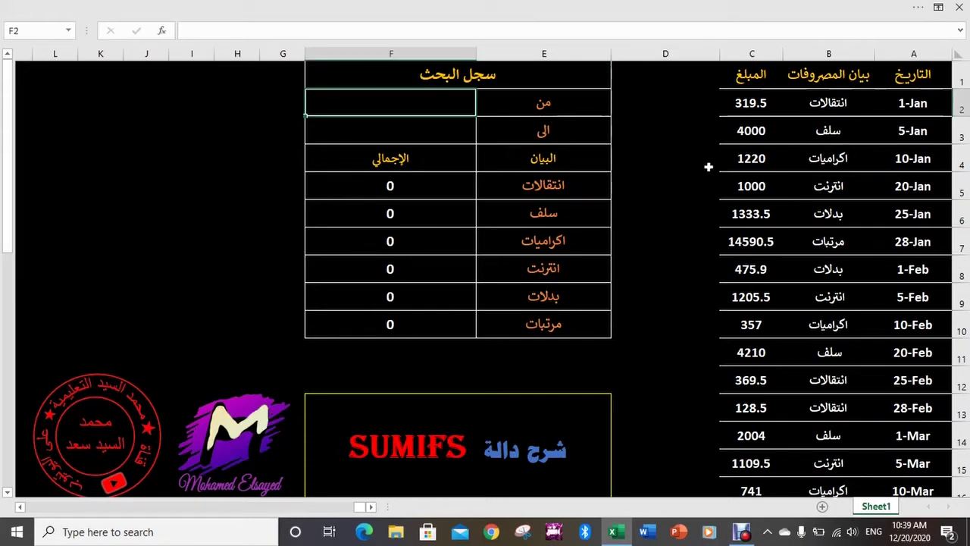
pyautogui.click(436, 129)
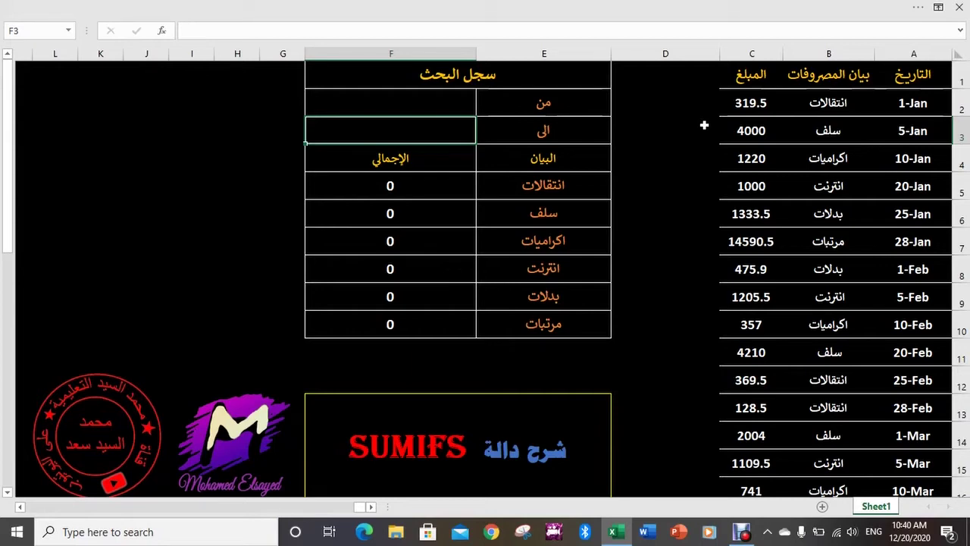
# Enter 1-Jan as the From date and 30-Apr as the To date.
pyautogui.click(413, 103)
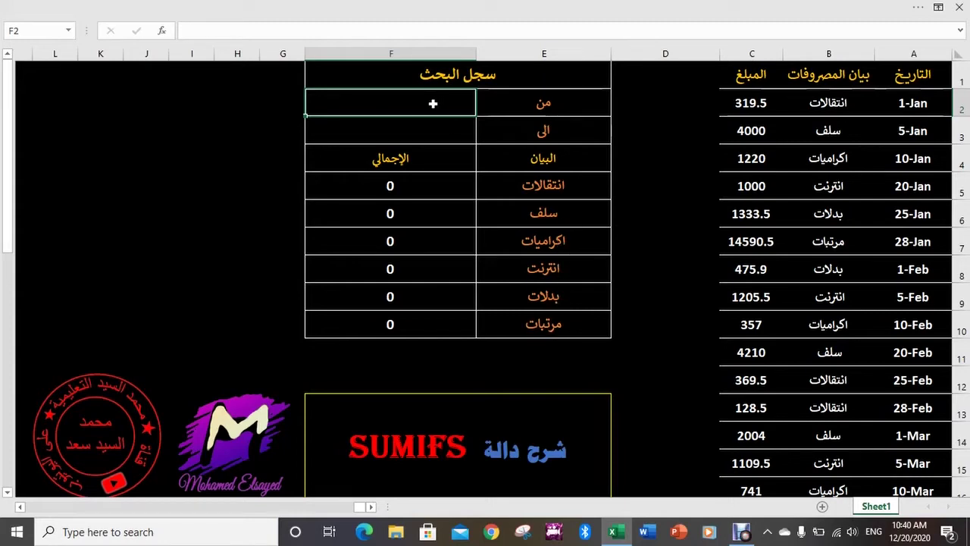
pyautogui.write('1-')
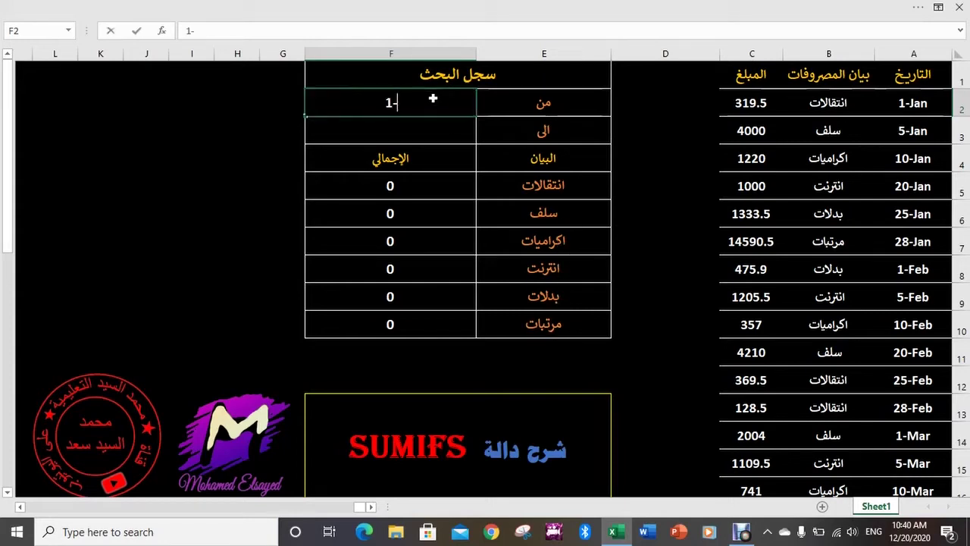
pyautogui.write('1')
pyautogui.press('Return')
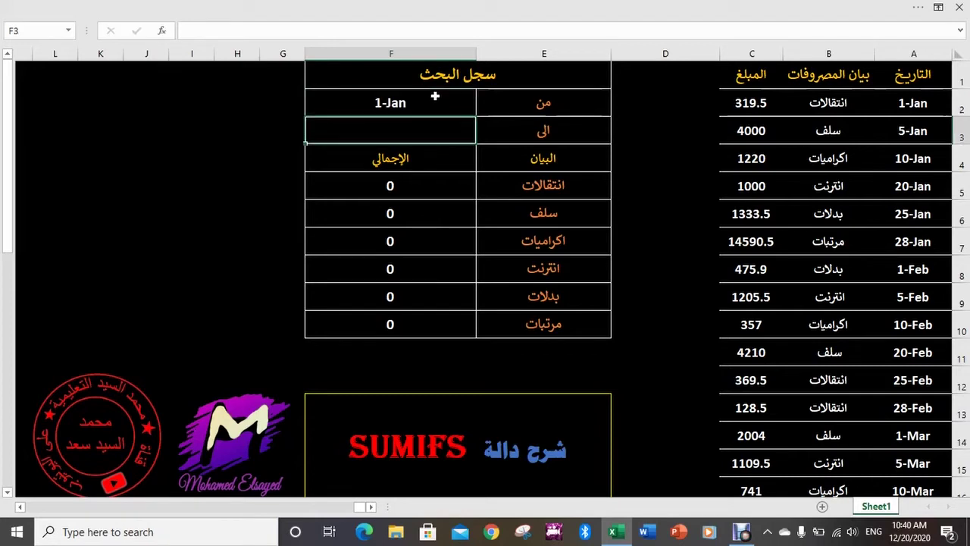
pyautogui.write('4-')
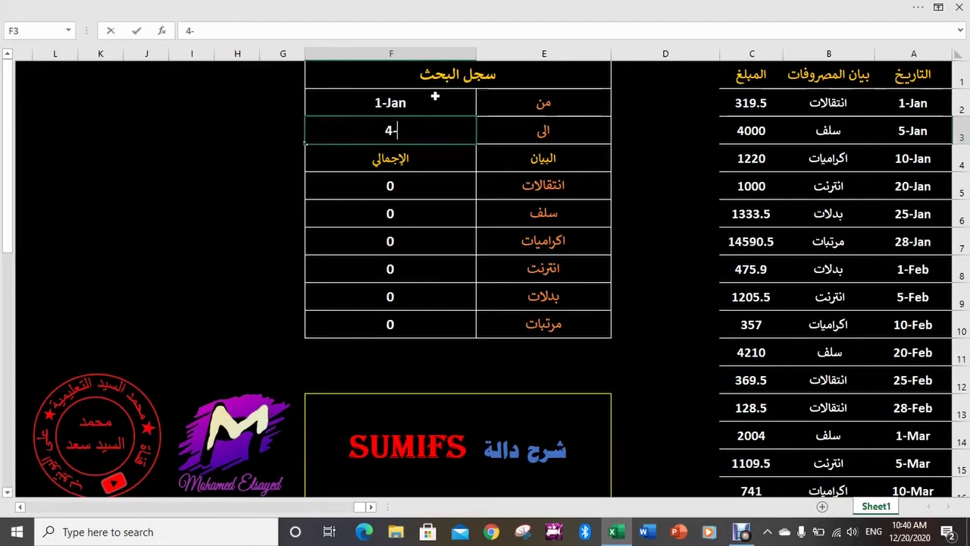
pyautogui.write('30')
pyautogui.press('Return')
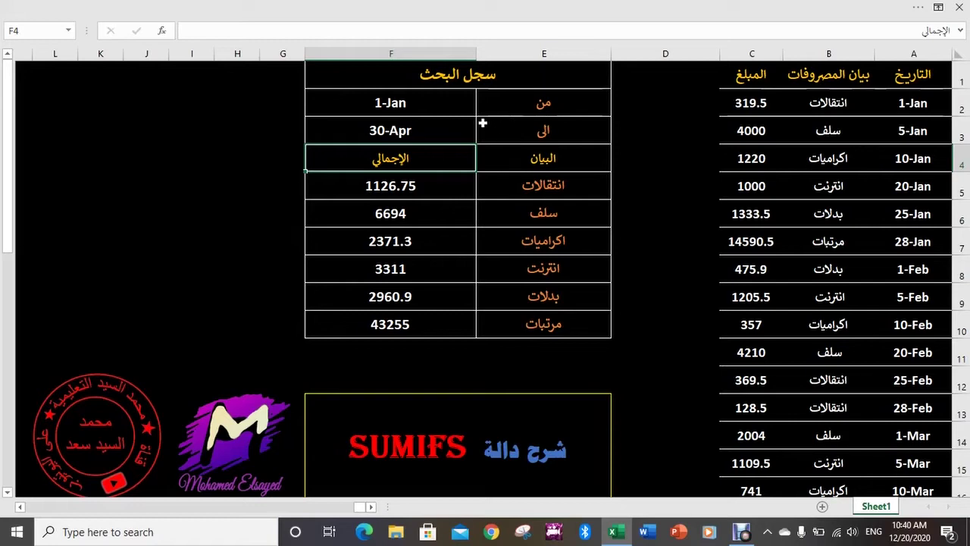
# Change the To date to 1-Jan, then clear both date cells.
pyautogui.click(414, 127)
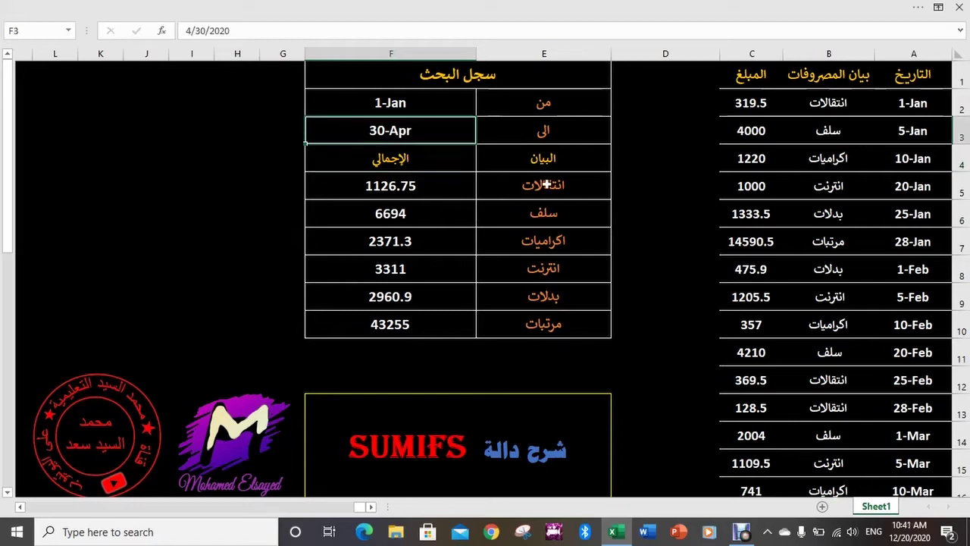
pyautogui.write('1-1')
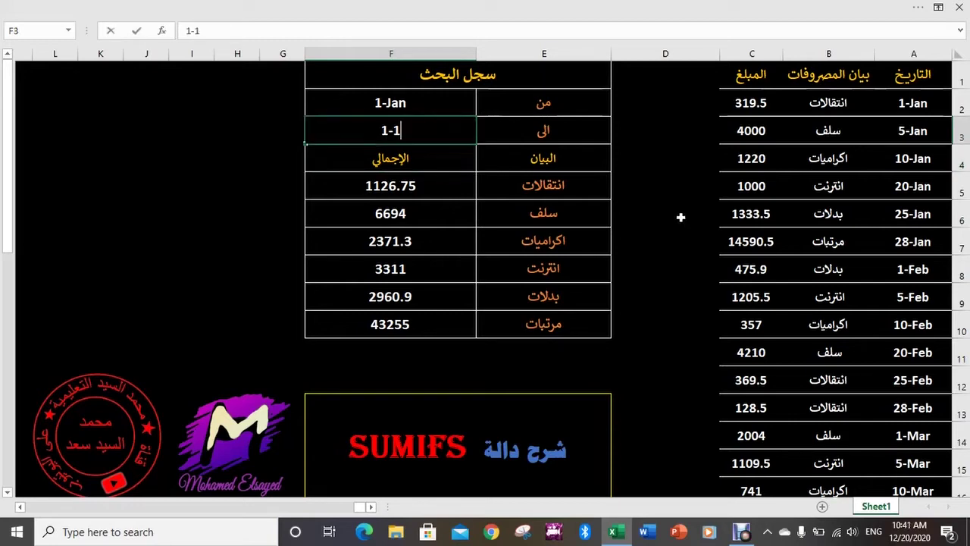
pyautogui.press('Return')
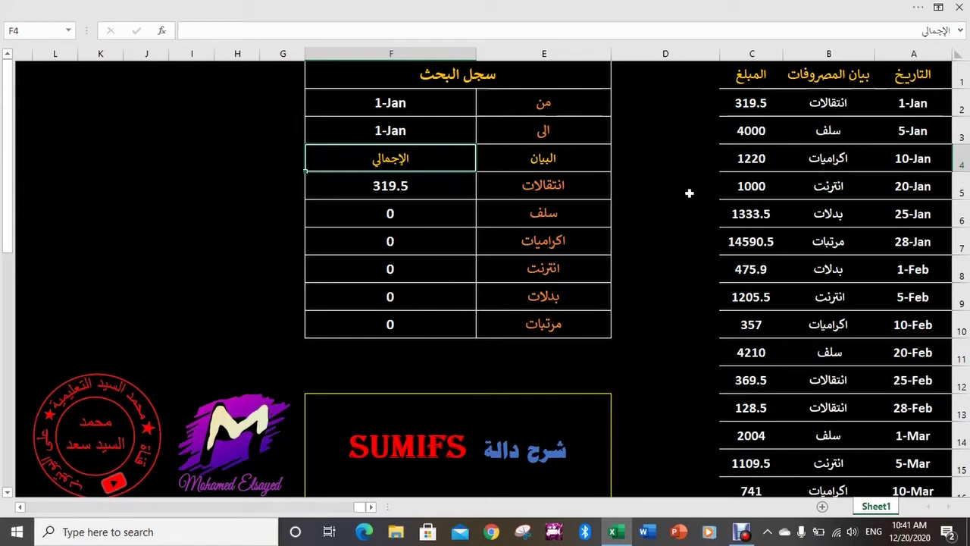
pyautogui.click(438, 97)
pyautogui.press('BackSpace')
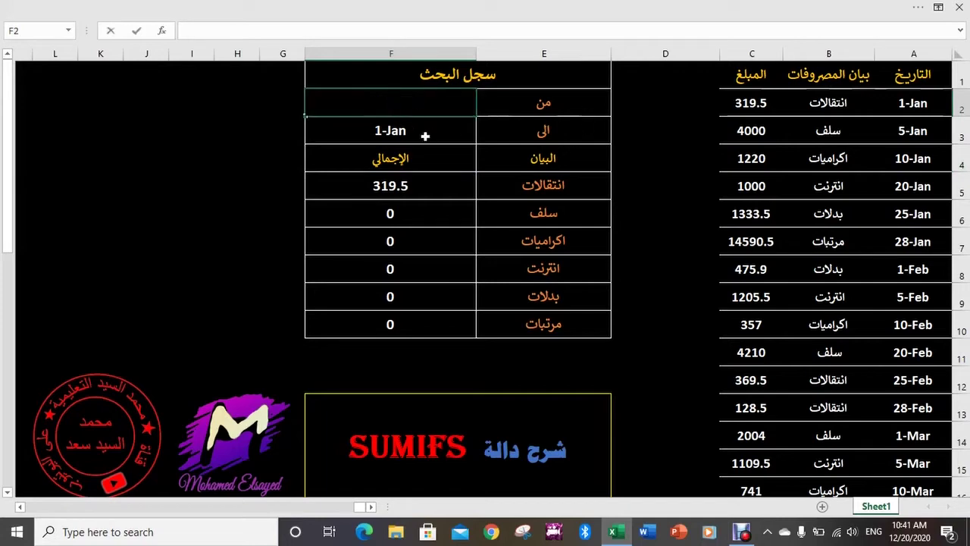
pyautogui.press('Return')
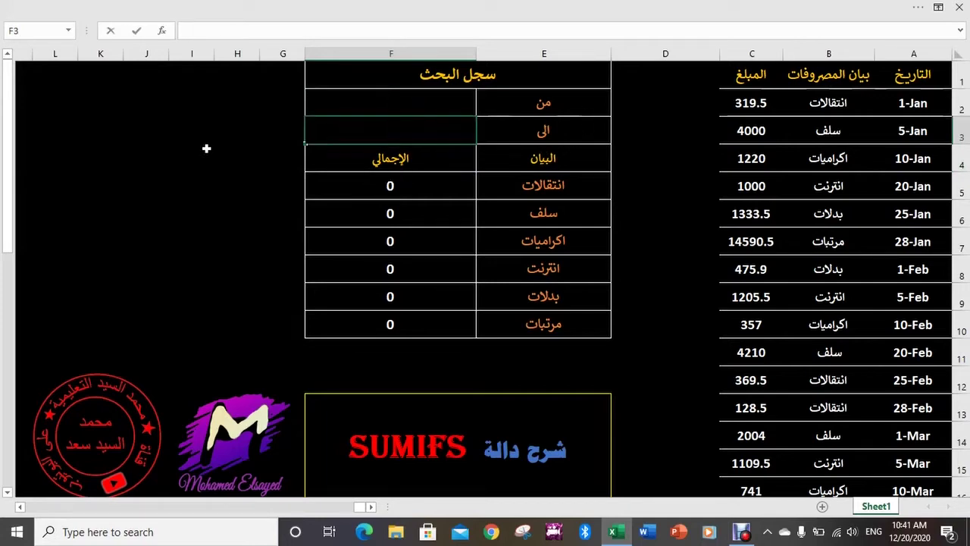
# Delete the SUMIFS formulas from the total cells F5:F10.
pyautogui.click(207, 149)
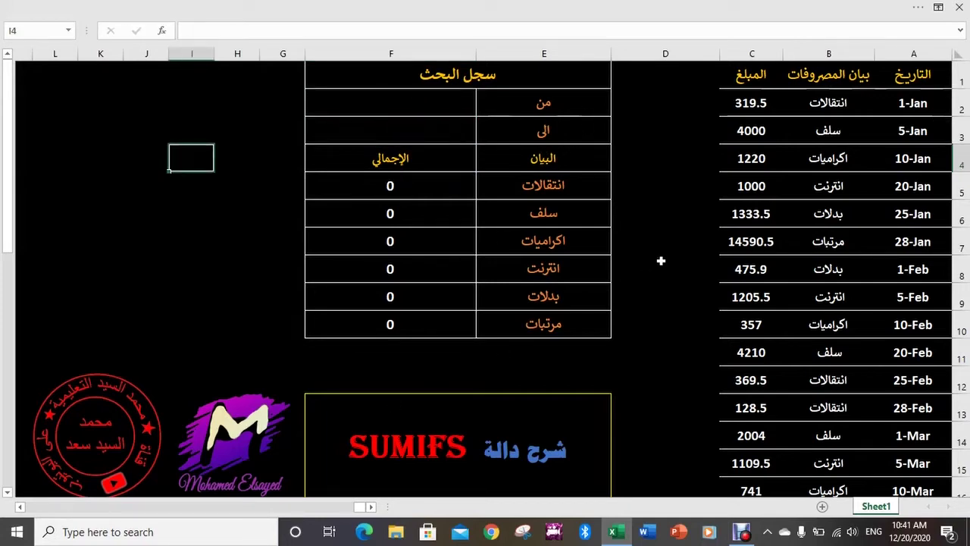
pyautogui.moveTo(422, 185)
pyautogui.mouseDown()
pyautogui.moveTo(397, 260)
pyautogui.moveTo(392, 322)
pyautogui.mouseUp()
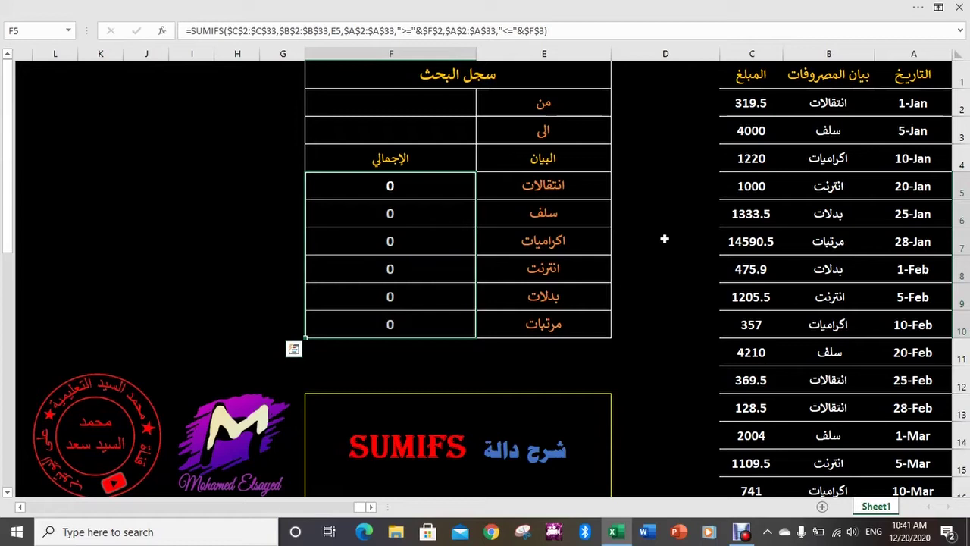
pyautogui.press('Delete')
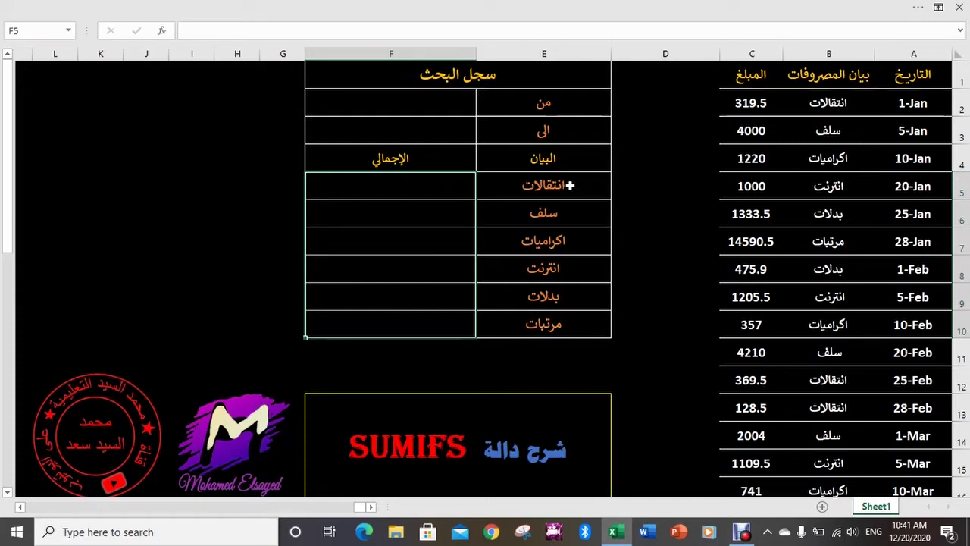
pyautogui.moveTo(531, 186); pyautogui.dragTo(579, 315)
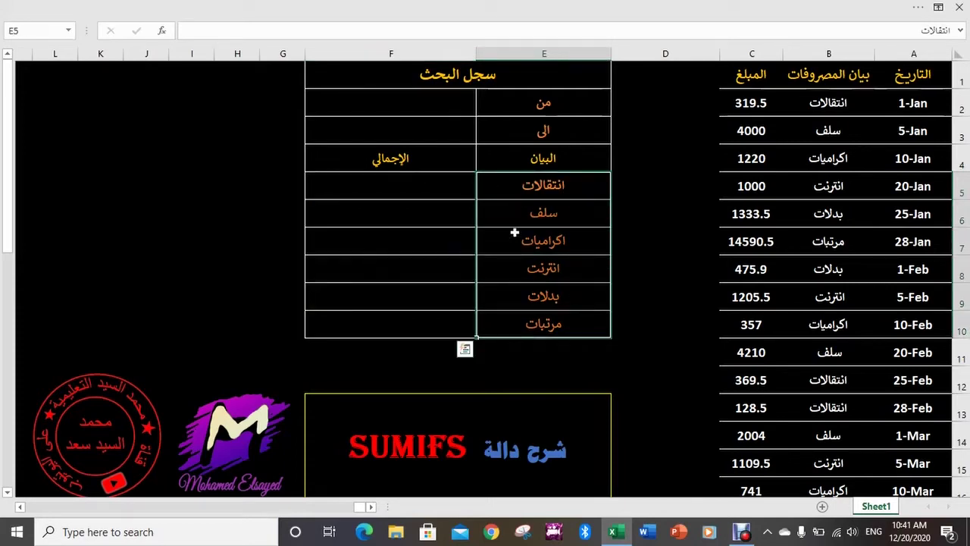
pyautogui.click(637, 186)
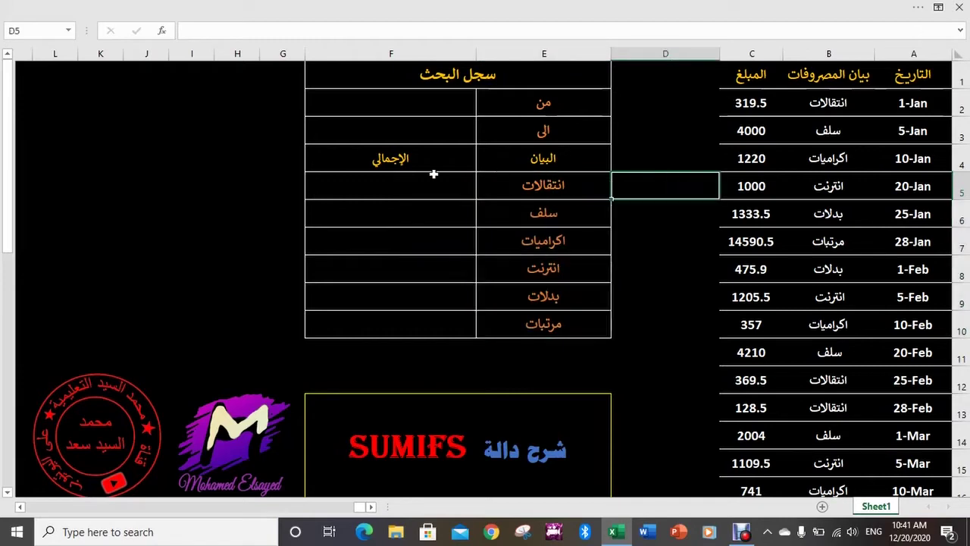
pyautogui.click(391, 183)
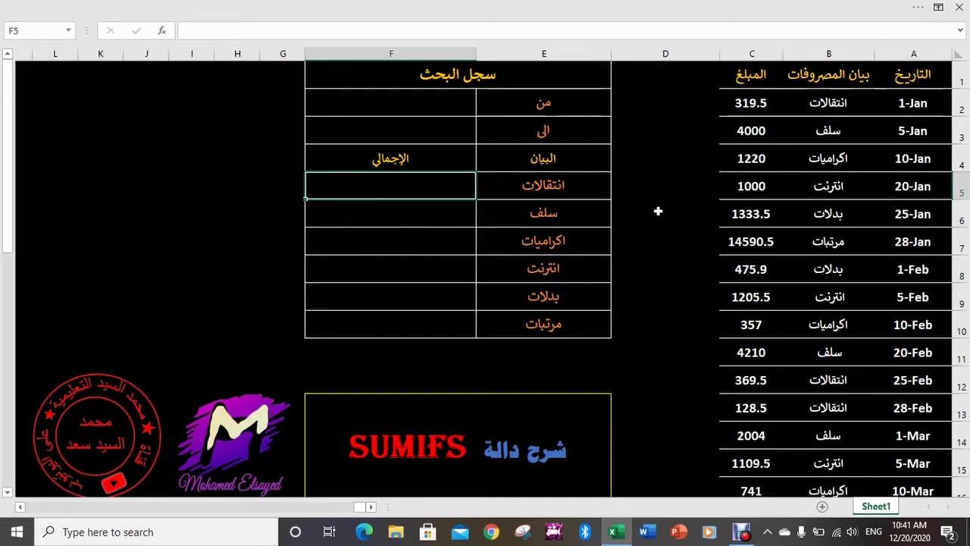
# Begin =SUMIFS( in F5 and pick the amounts C2:C33 as the sum range.
pyautogui.write('=')
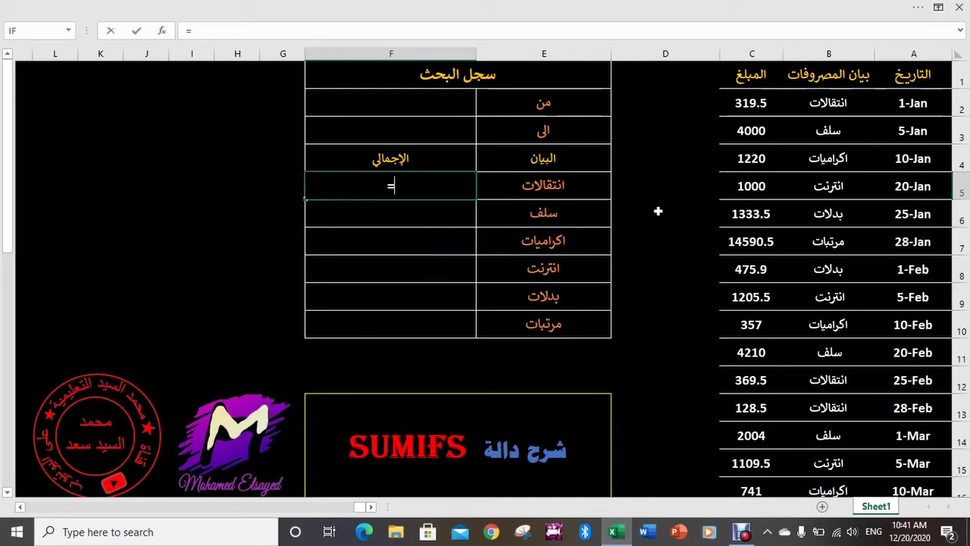
pyautogui.write('su')
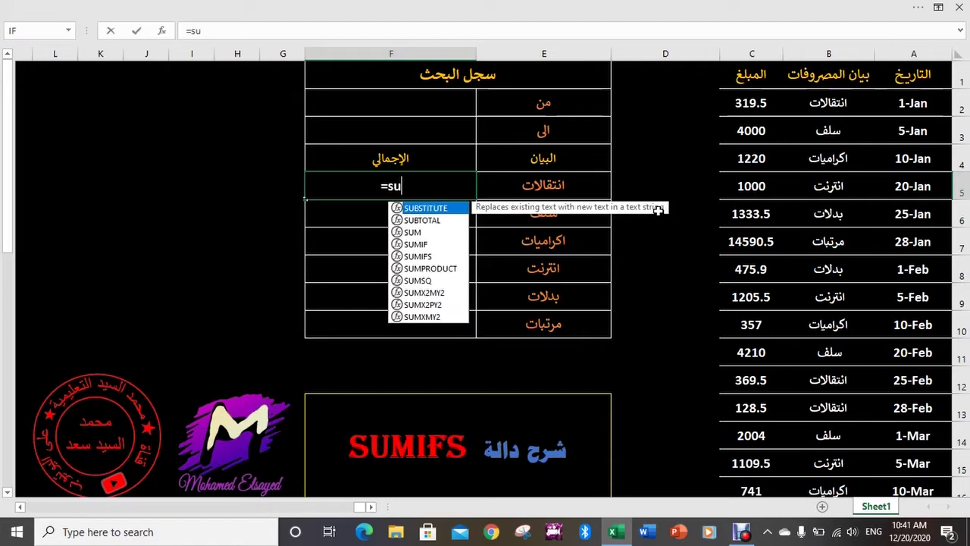
pyautogui.write('m')
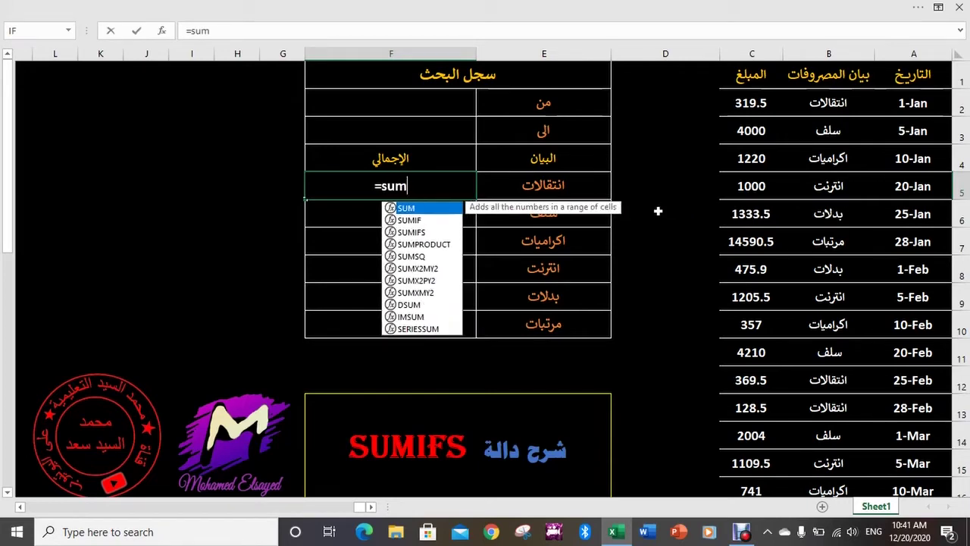
pyautogui.write('i')
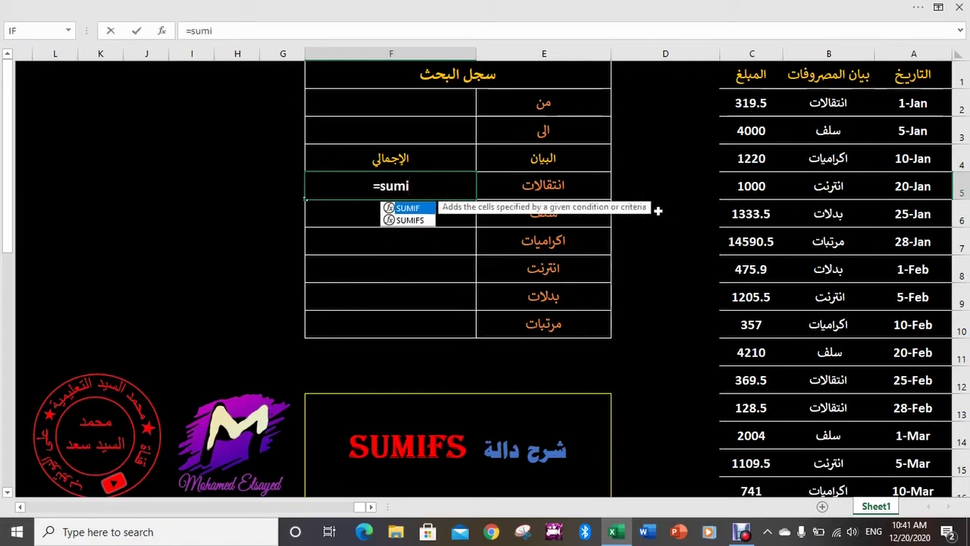
pyautogui.write('f')
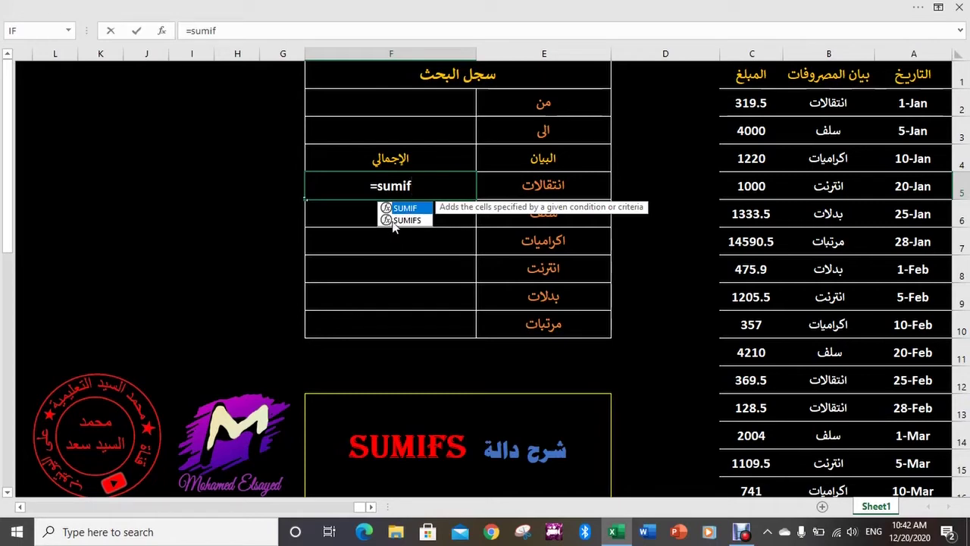
pyautogui.doubleClick(408, 221)
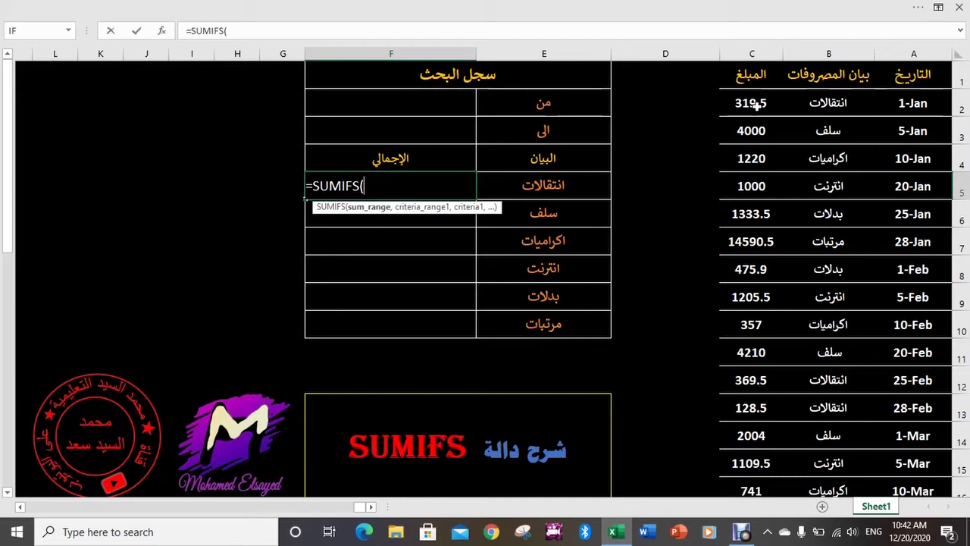
pyautogui.moveTo(756, 106)
pyautogui.mouseDown()
pyautogui.moveTo(749, 505)
pyautogui.moveTo(760, 407)
pyautogui.mouseUp()
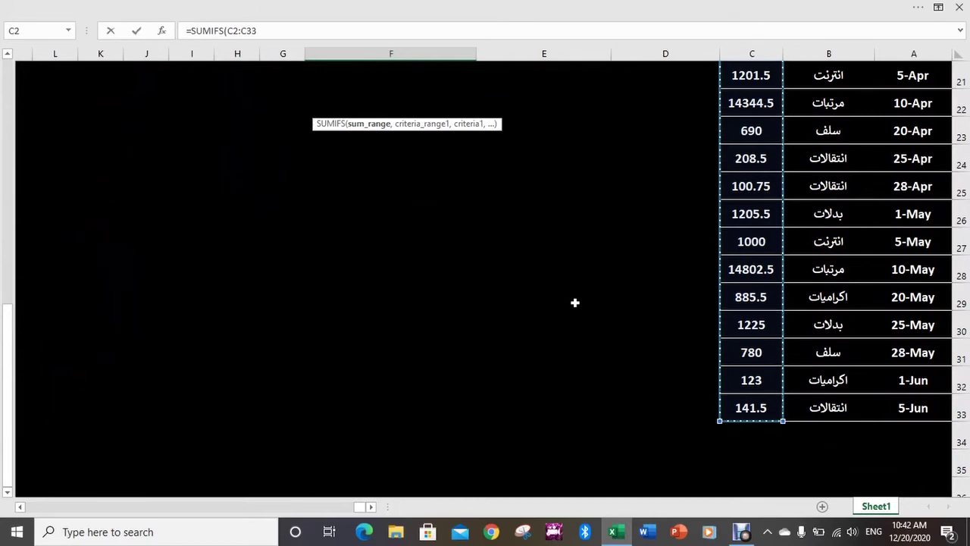
# Make the sum range absolute as $C$2:$C$33 and add a comma.
pyautogui.scroll(7, 574, 303)
pyautogui.press('F4')
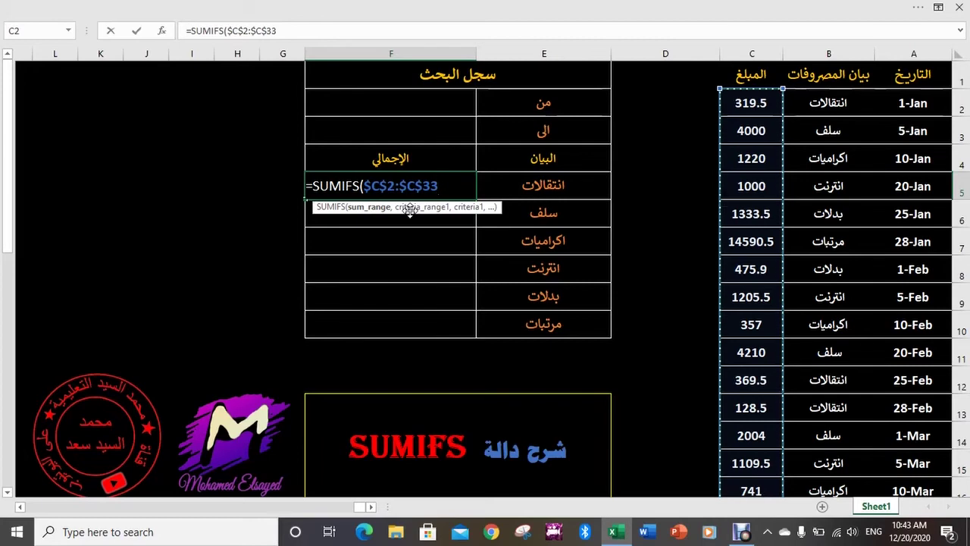
pyautogui.write(',')
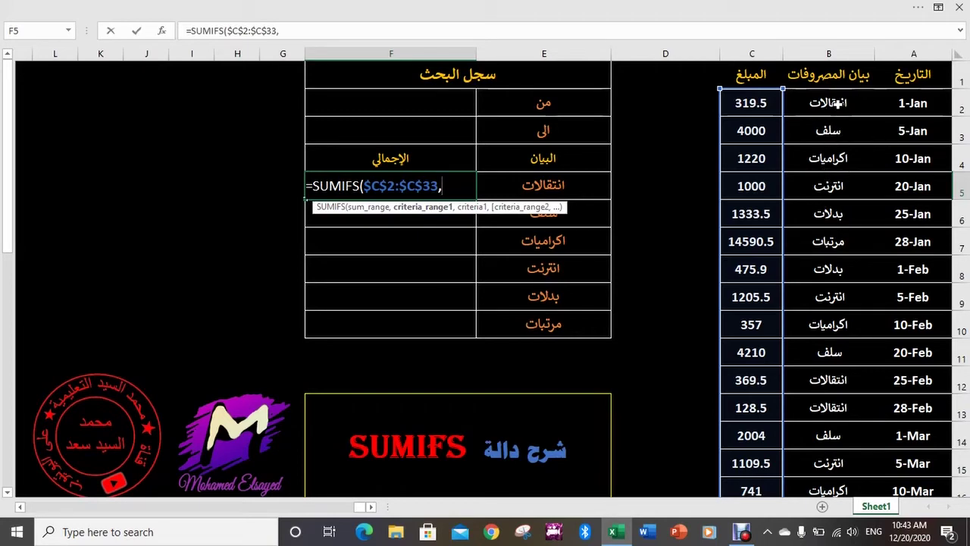
# Add $B$2:$B$33 as the first criteria range matched against E5.
pyautogui.moveTo(837, 106); pyautogui.dragTo(839, 129)
pyautogui.moveTo(839, 201); pyautogui.dragTo(844, 512)
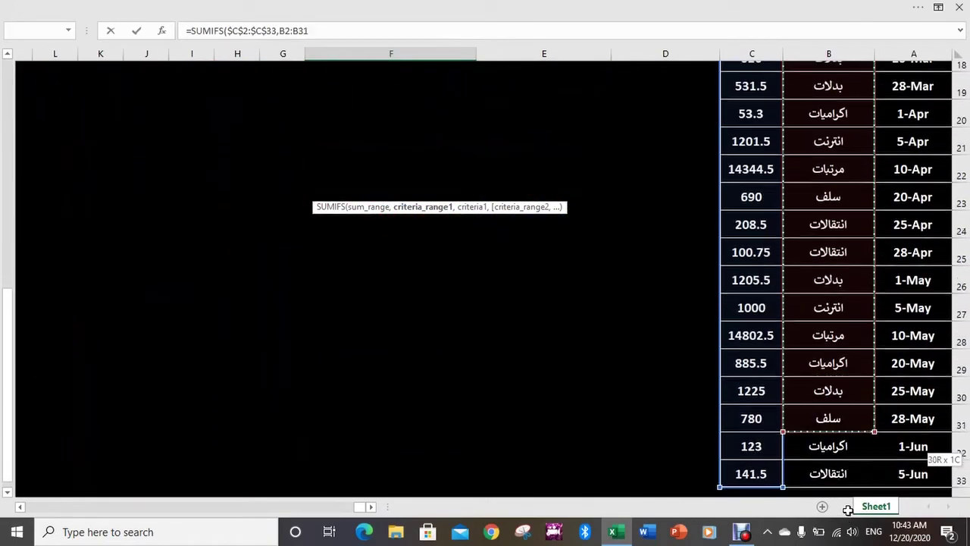
pyautogui.moveTo(844, 512); pyautogui.dragTo(851, 432)
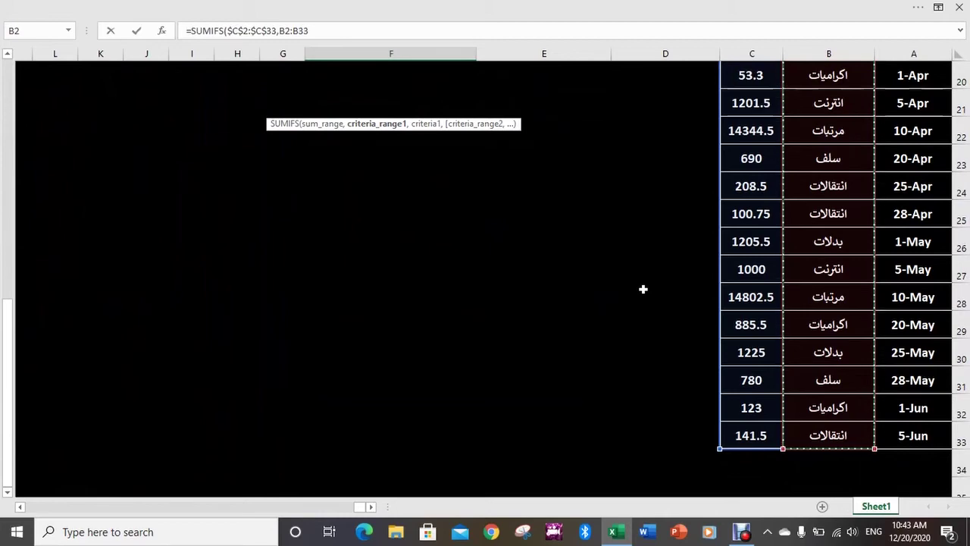
pyautogui.press('F4')
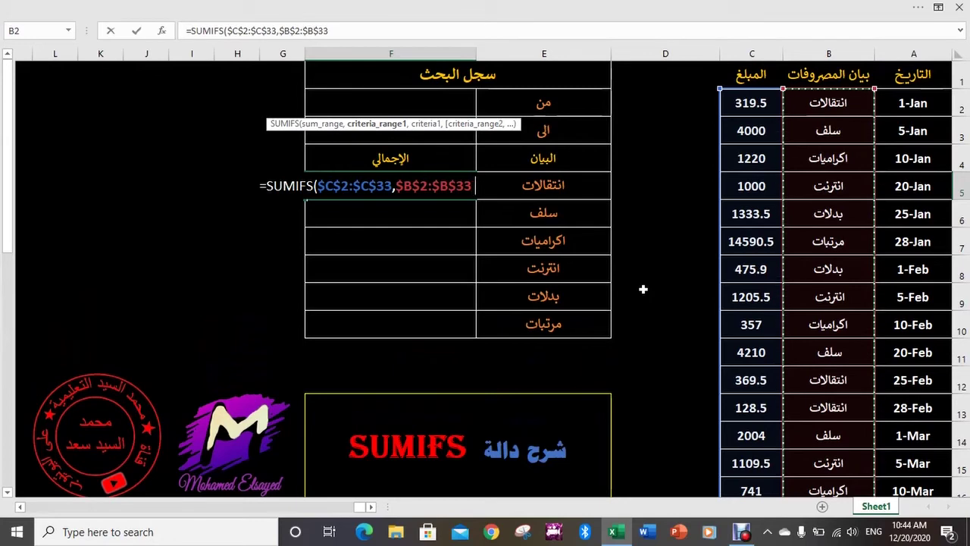
pyautogui.write(',')
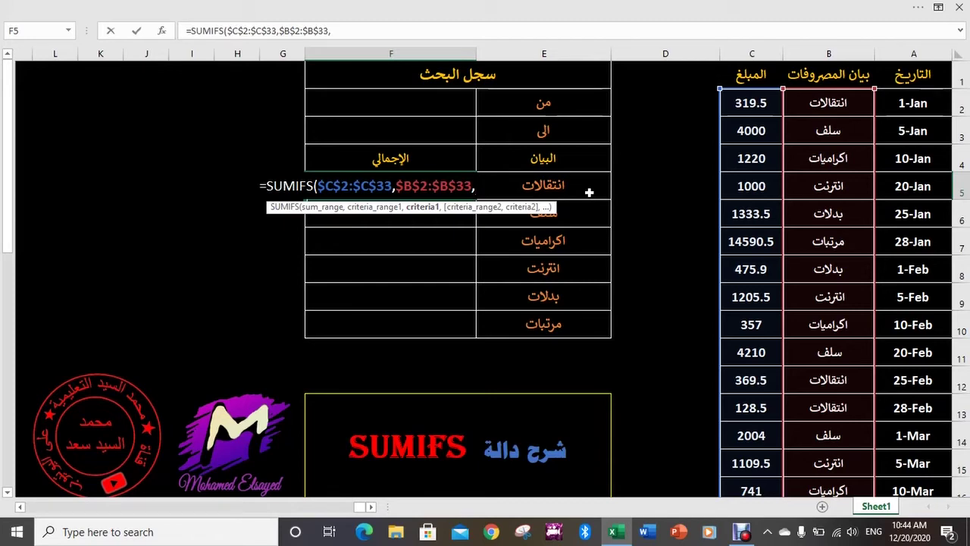
pyautogui.click(588, 193)
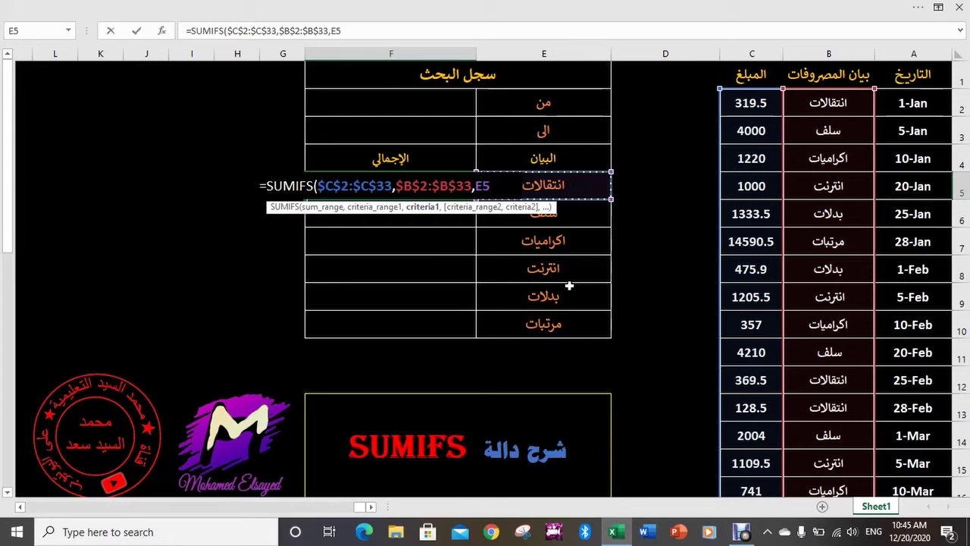
pyautogui.write(',')
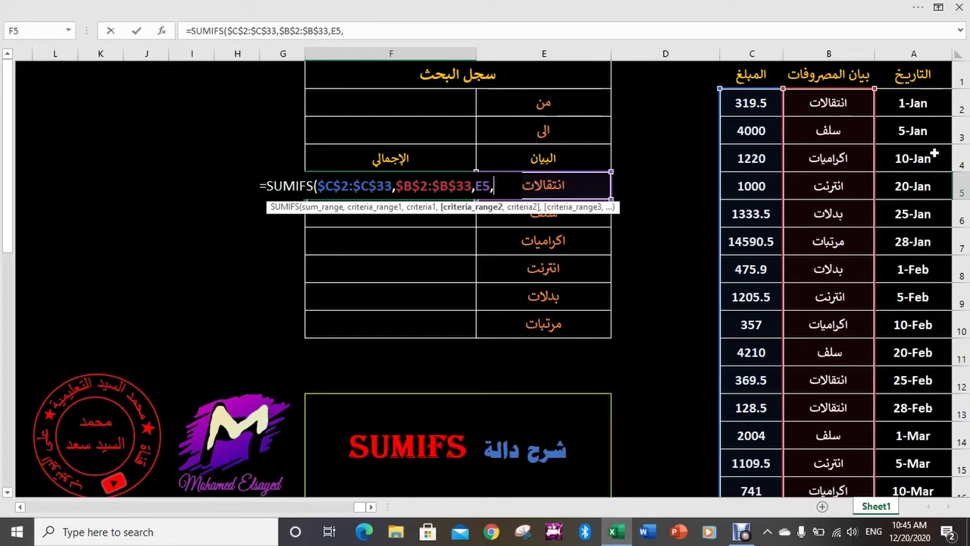
# Add $A$2:$A$33 as the second criteria range and begin its ">=" criterion.
pyautogui.moveTo(923, 106); pyautogui.dragTo(925, 506)
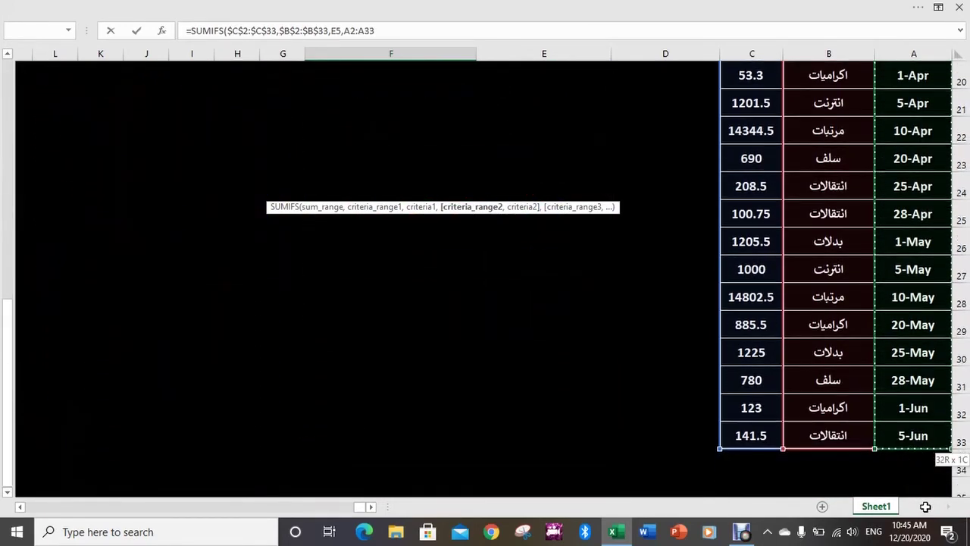
pyautogui.moveTo(925, 507); pyautogui.dragTo(927, 399)
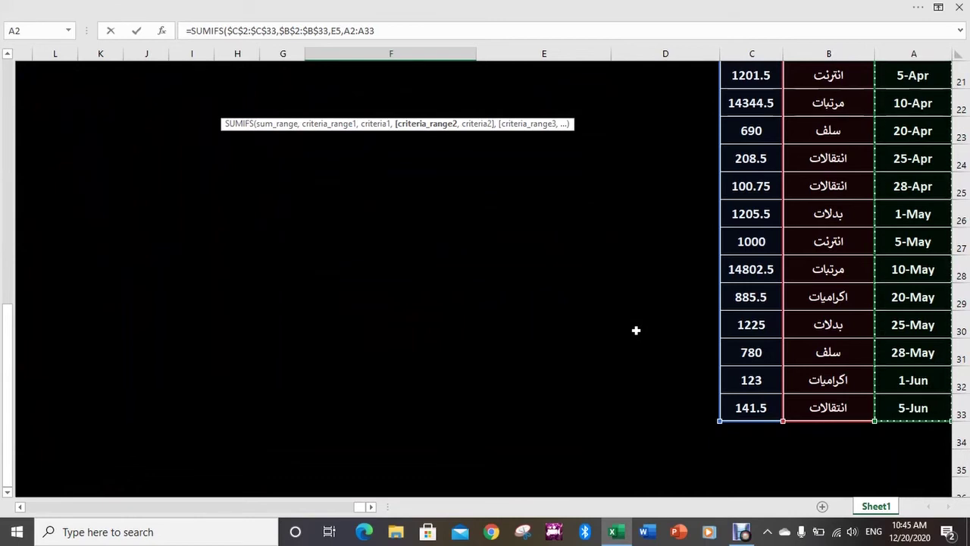
pyautogui.press('F4')
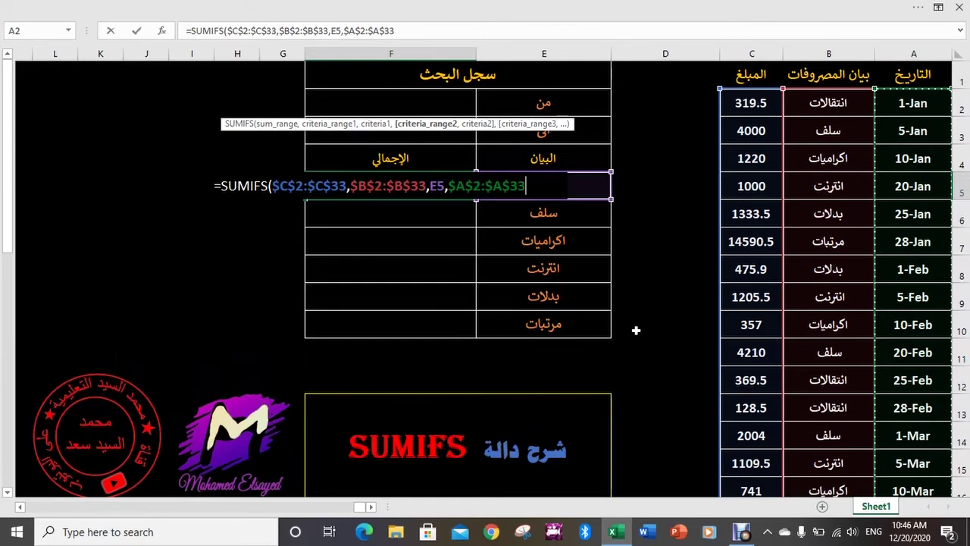
pyautogui.write(',')
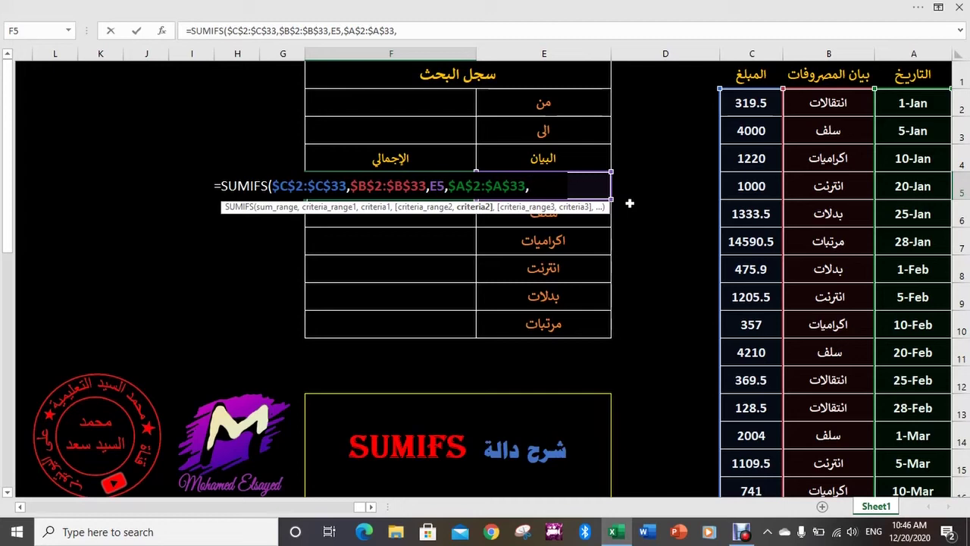
pyautogui.write('">=')
# Complete the second criterion as ">="&F2, followed by a comma.
pyautogui.write('"')
pyautogui.write('&')
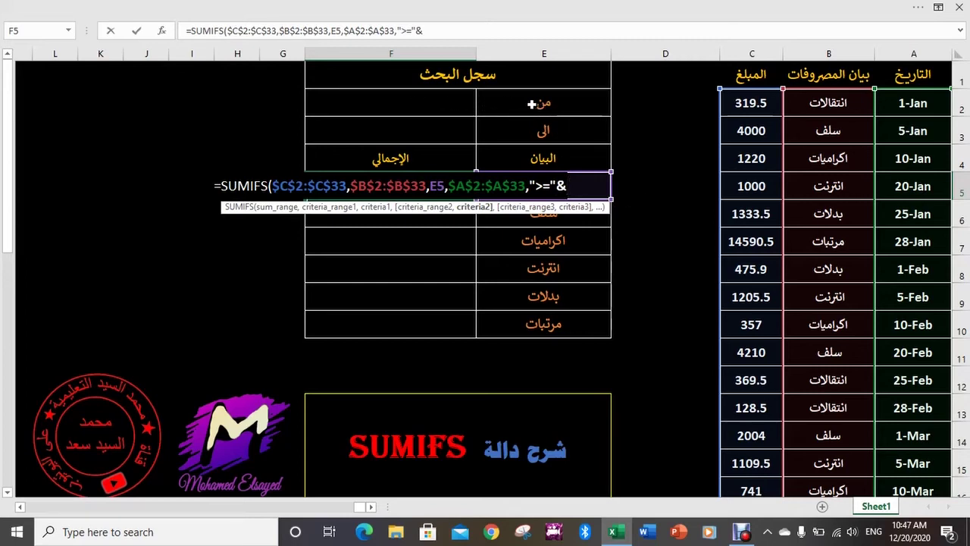
pyautogui.click(445, 99)
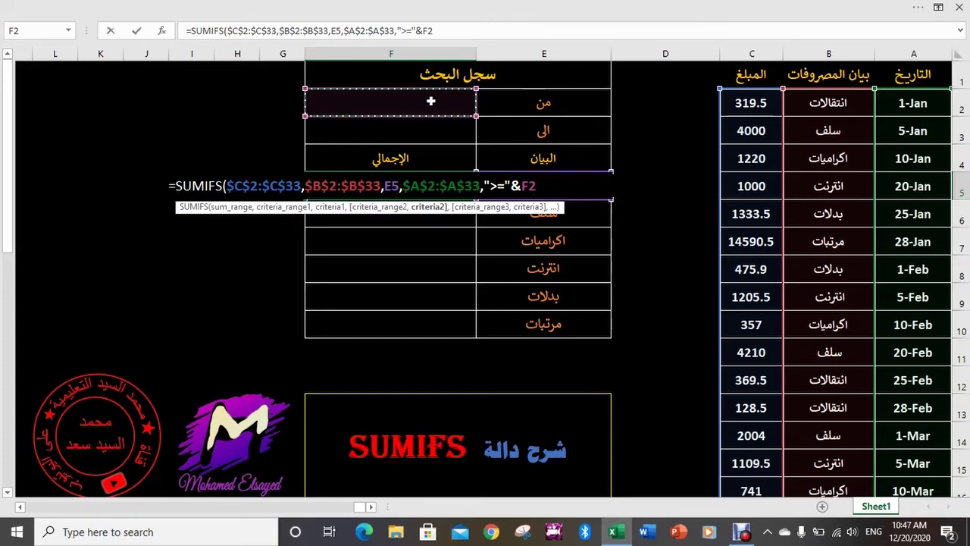
pyautogui.write(',')
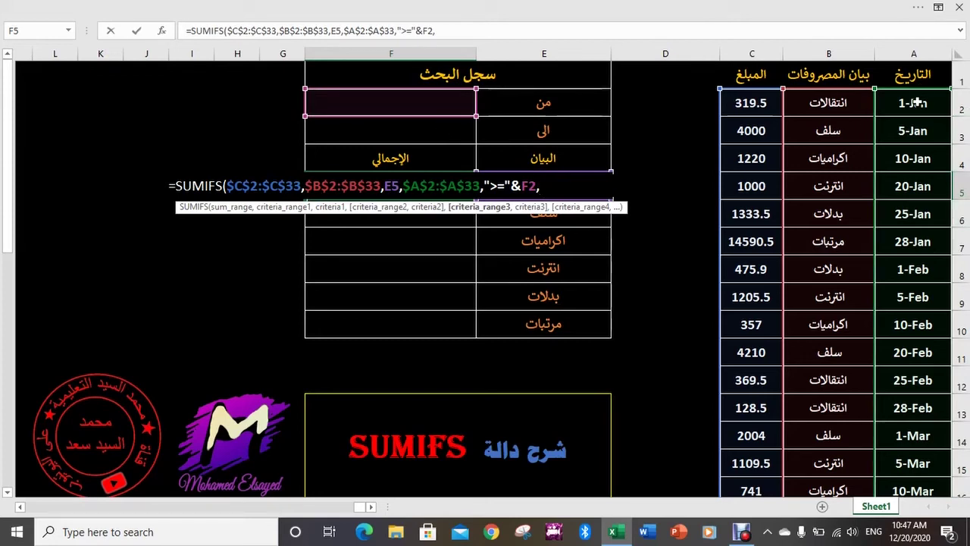
# Add $A$2:$A$33 as the third criteria range and begin the "<="& criterion.
pyautogui.moveTo(919, 102); pyautogui.dragTo(919, 506)
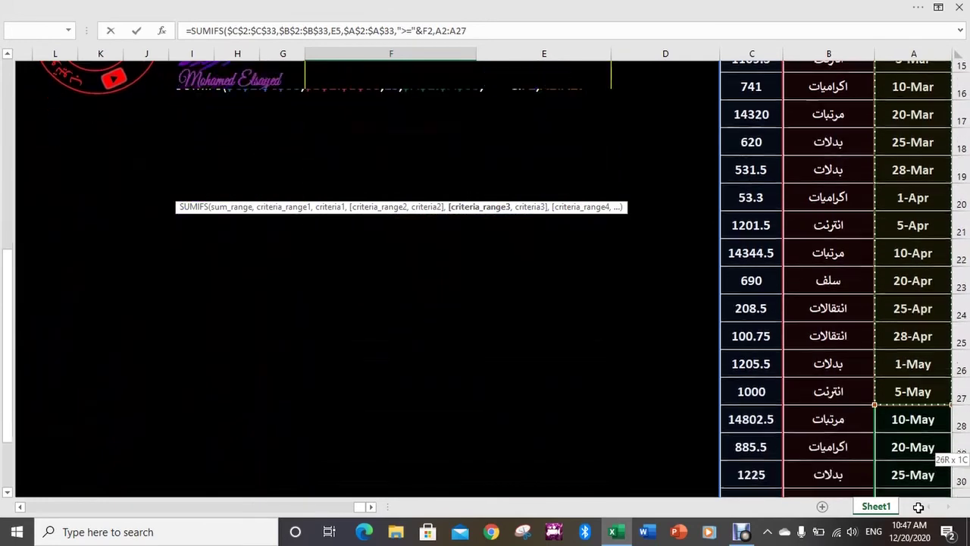
pyautogui.moveTo(919, 506); pyautogui.dragTo(925, 424)
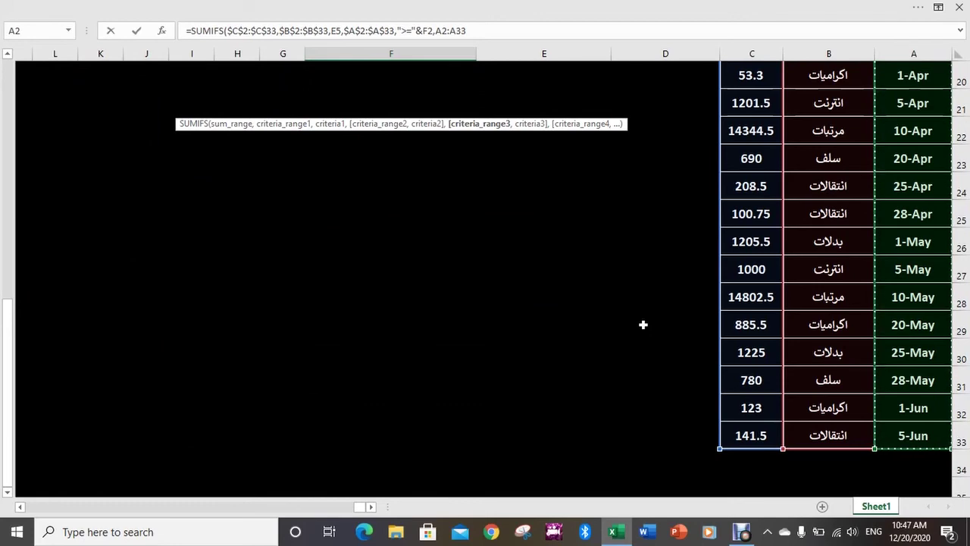
pyautogui.press('F4')
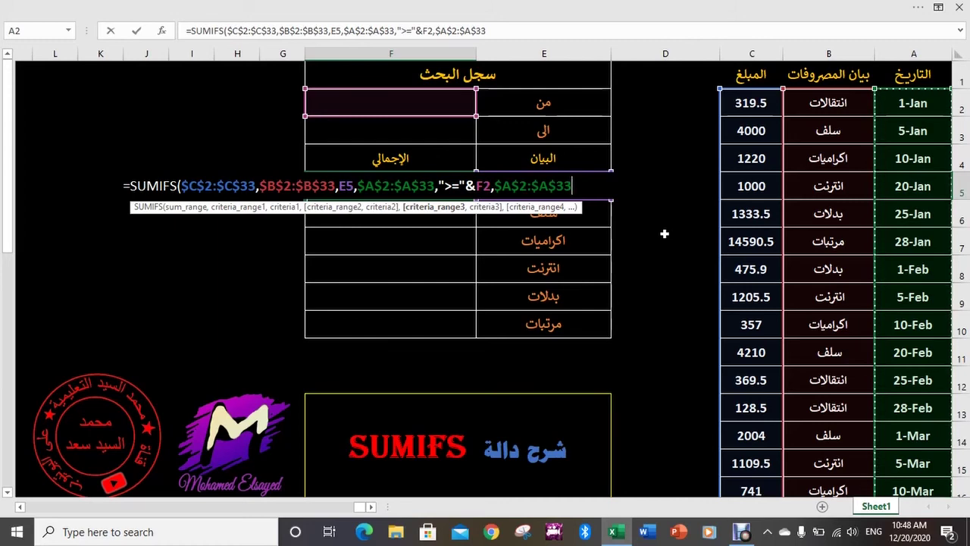
pyautogui.write(',')
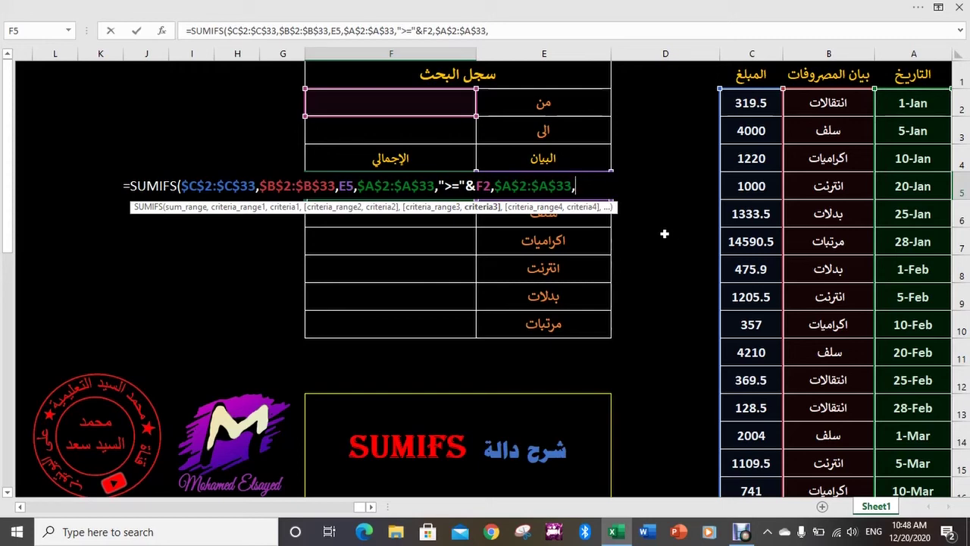
pyautogui.write('"')
pyautogui.write('<')
pyautogui.write('=')
pyautogui.write('"')
pyautogui.write('&')
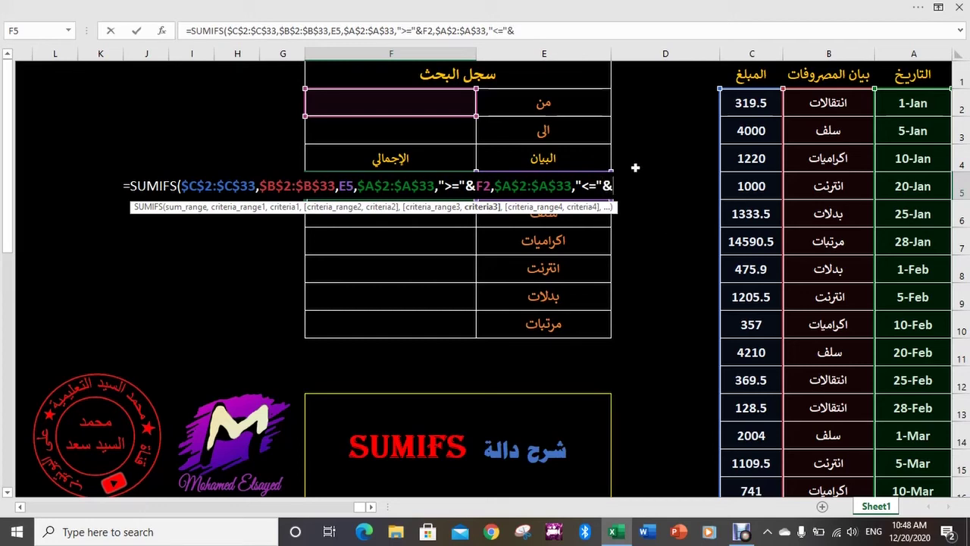
# Finish the formula with "<="&$F$3, make F2 absolute, and close it.
pyautogui.click(447, 133)
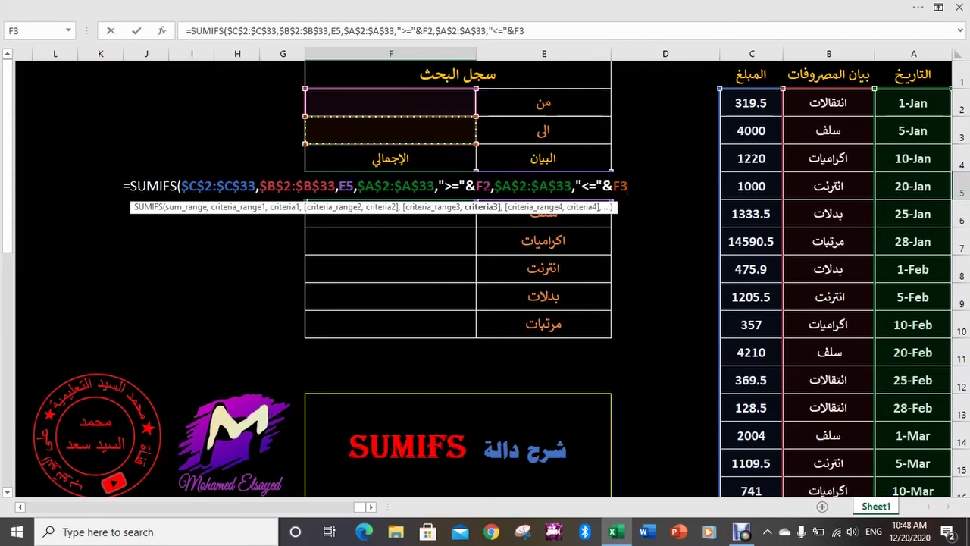
pyautogui.click(482, 186)
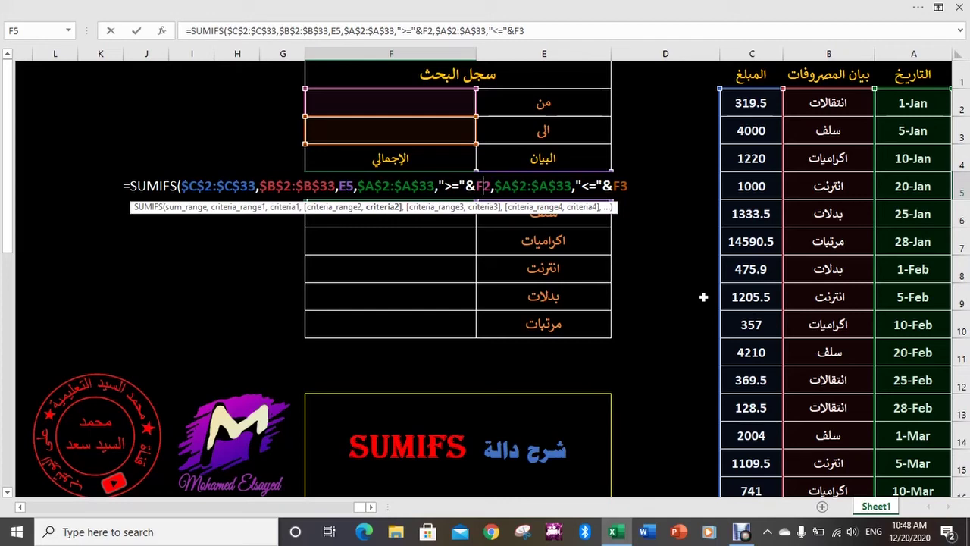
pyautogui.press('F4')
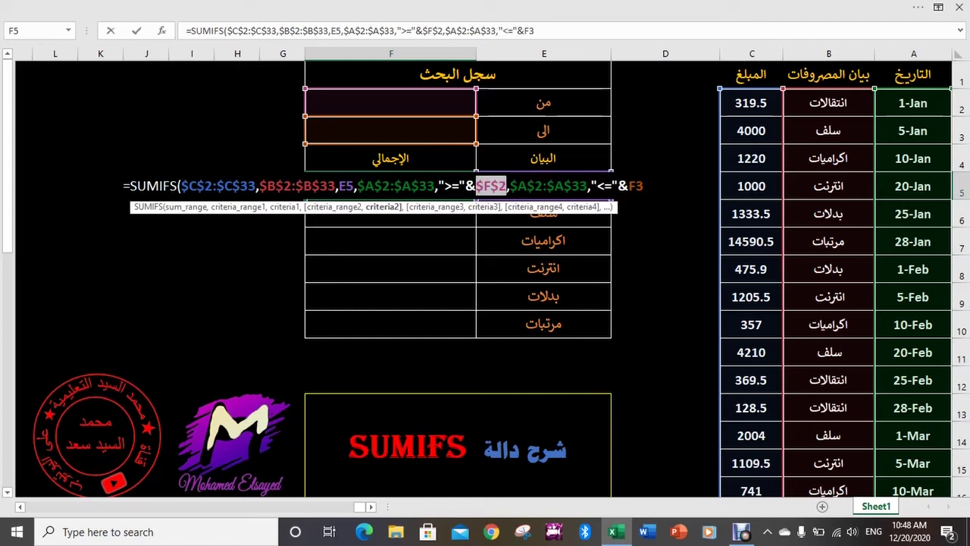
pyautogui.press('End')
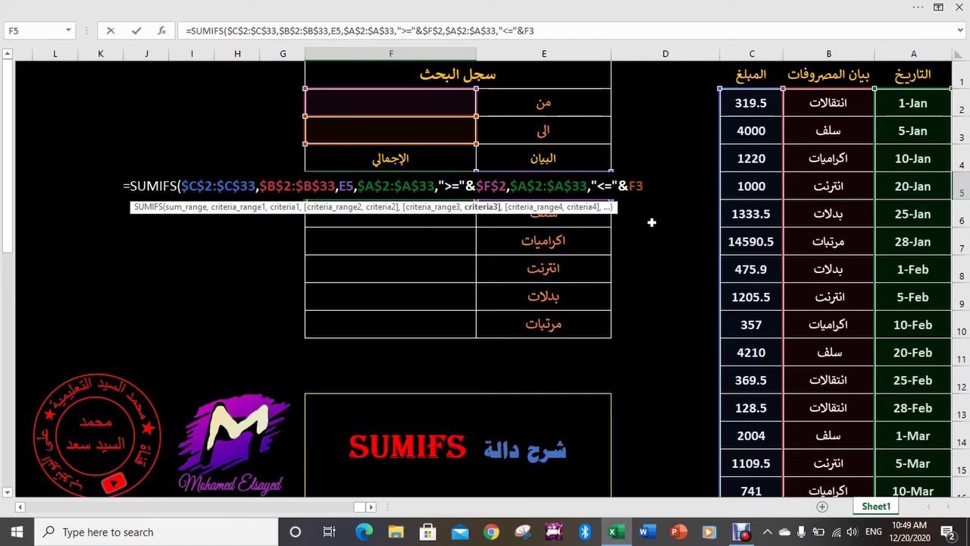
pyautogui.press('F4')
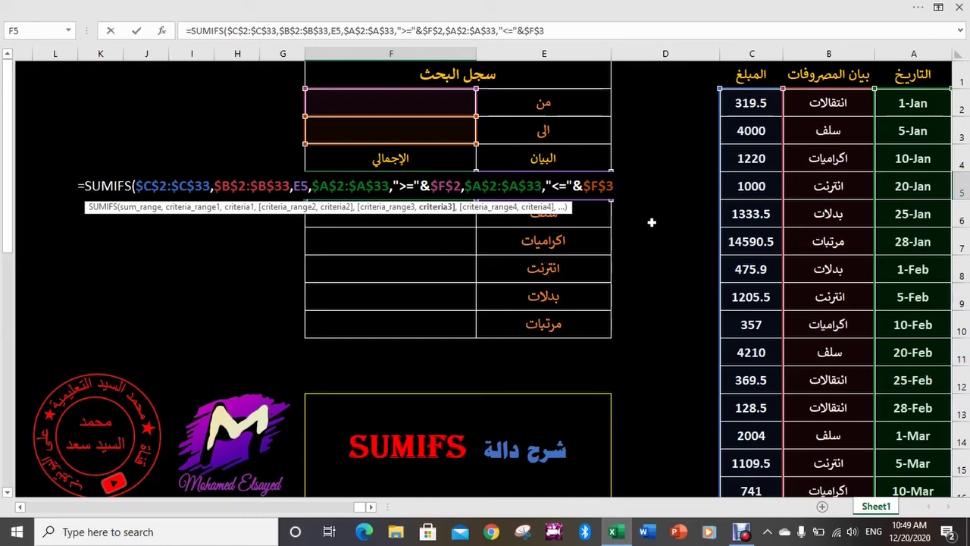
pyautogui.write(')')
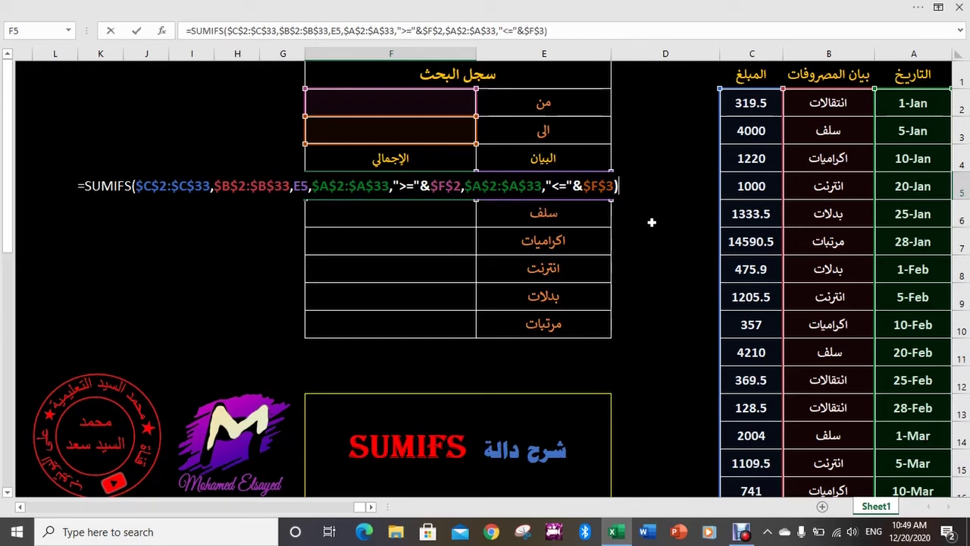
pyautogui.press('Return')
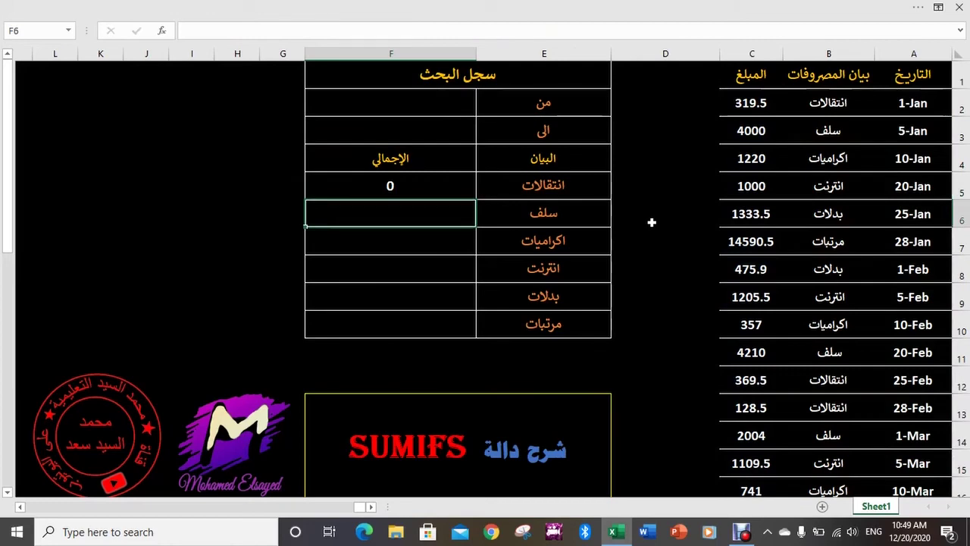
# Fill the F5 SUMIFS formula down through F10 for all six categories.
pyautogui.click(428, 182)
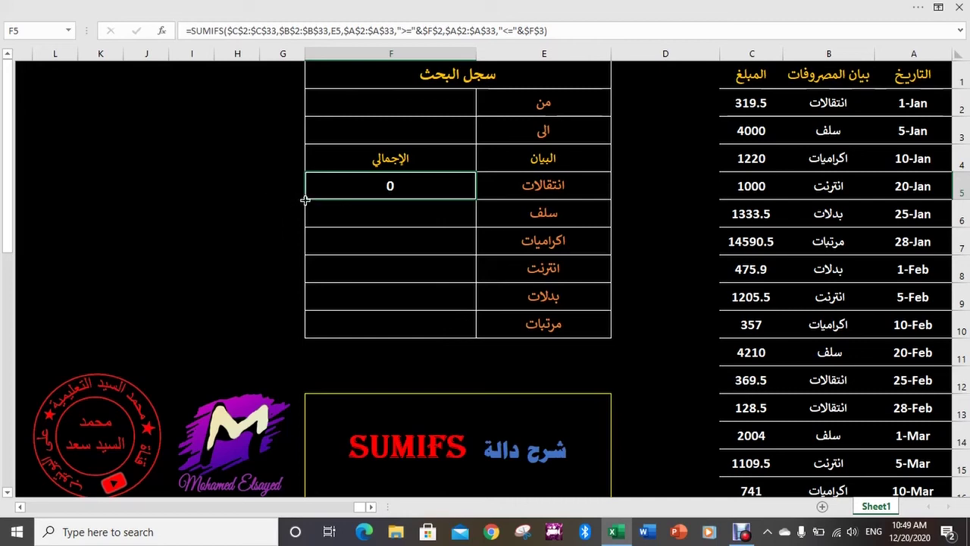
pyautogui.doubleClick(305, 199)
pyautogui.click(266, 213)
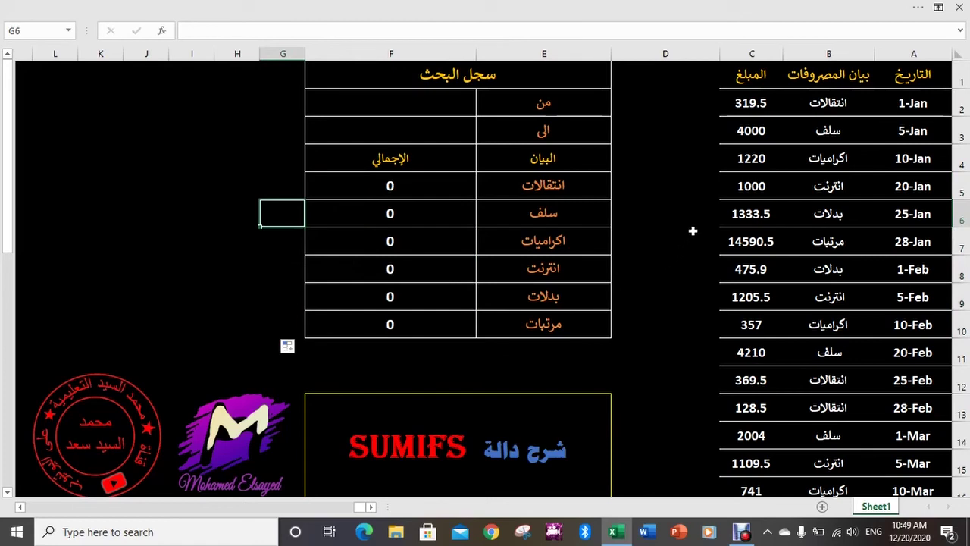
pyautogui.click(447, 100)
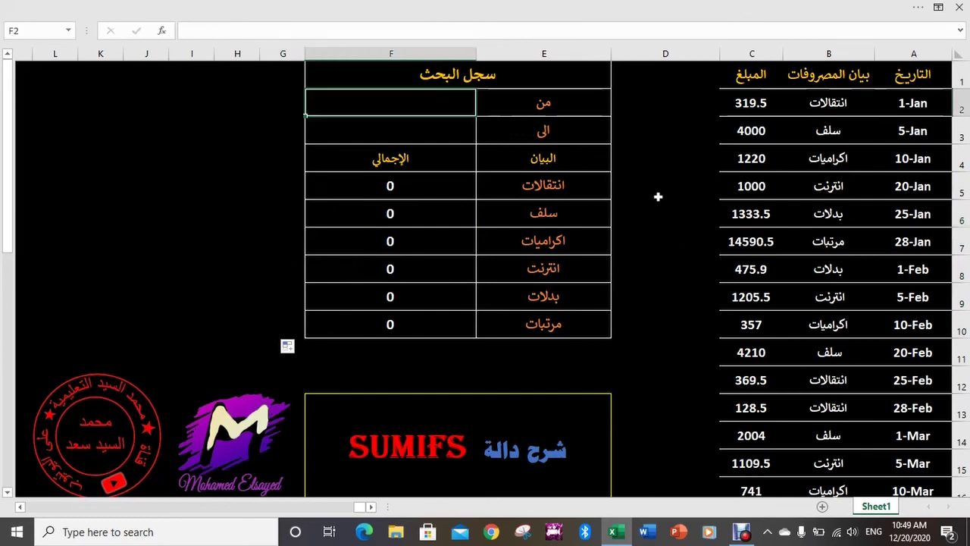
# Enter 3-Feb as the From date and 1-Jun as the To date.
pyautogui.write('2')
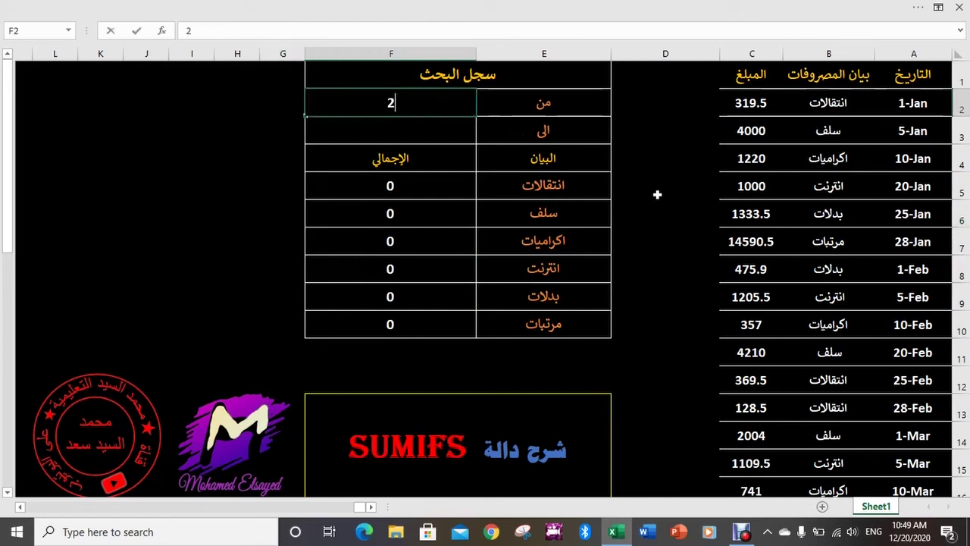
pyautogui.write('-3')
pyautogui.press('Return')
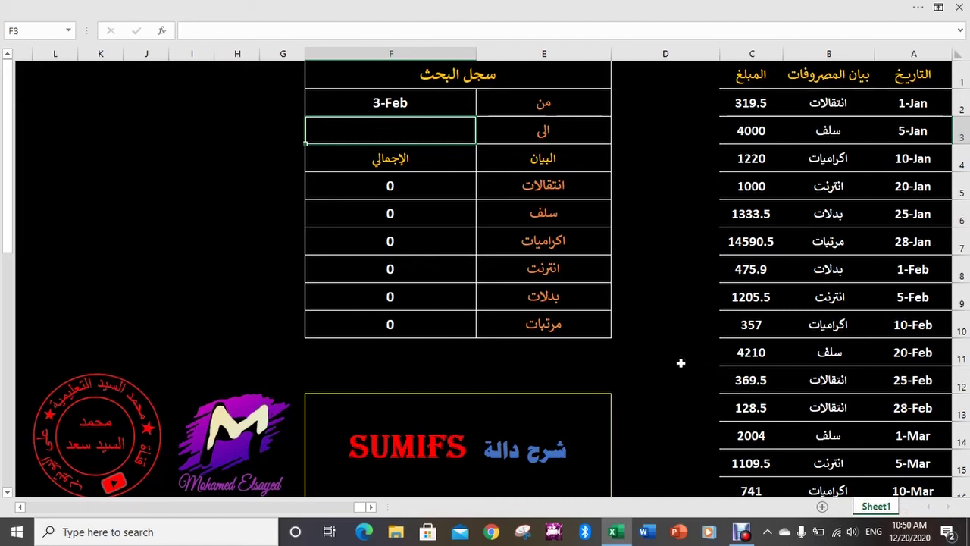
pyautogui.write('6')
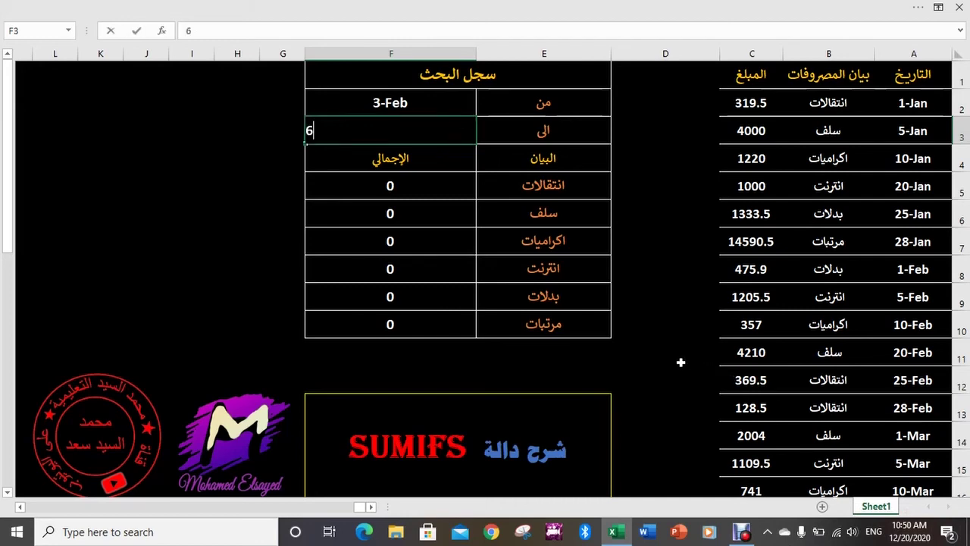
pyautogui.write('-1')
pyautogui.press('Return')
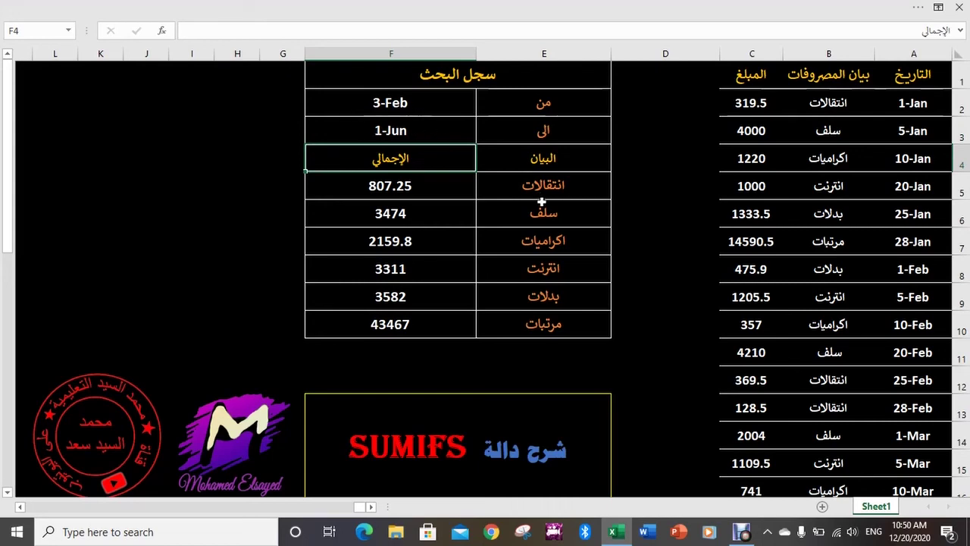
pyautogui.click(412, 188)
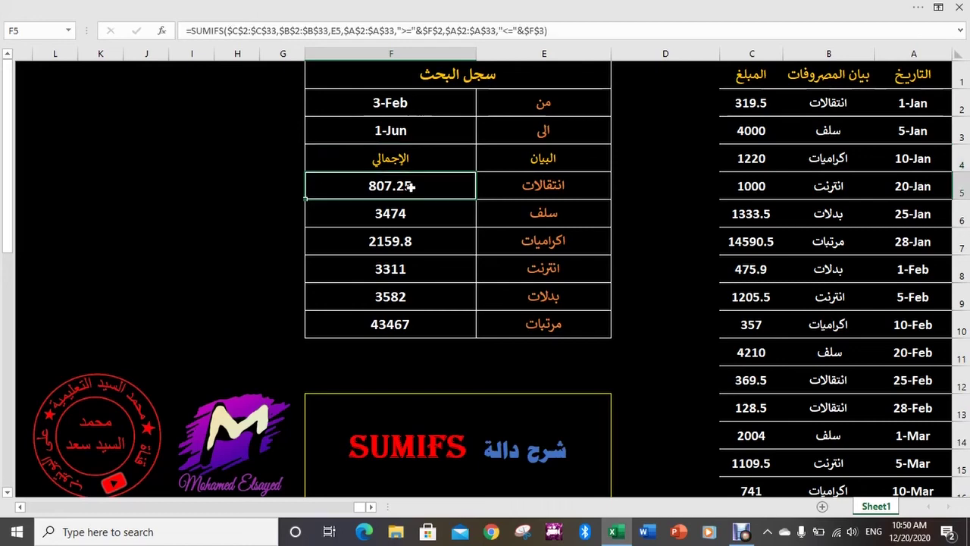
pyautogui.click(429, 212)
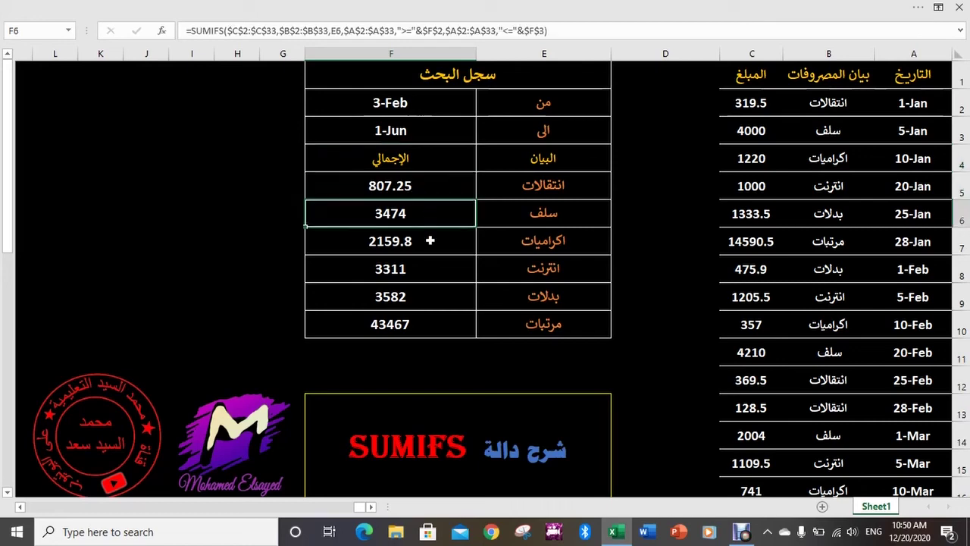
pyautogui.click(430, 241)
pyautogui.click(423, 260)
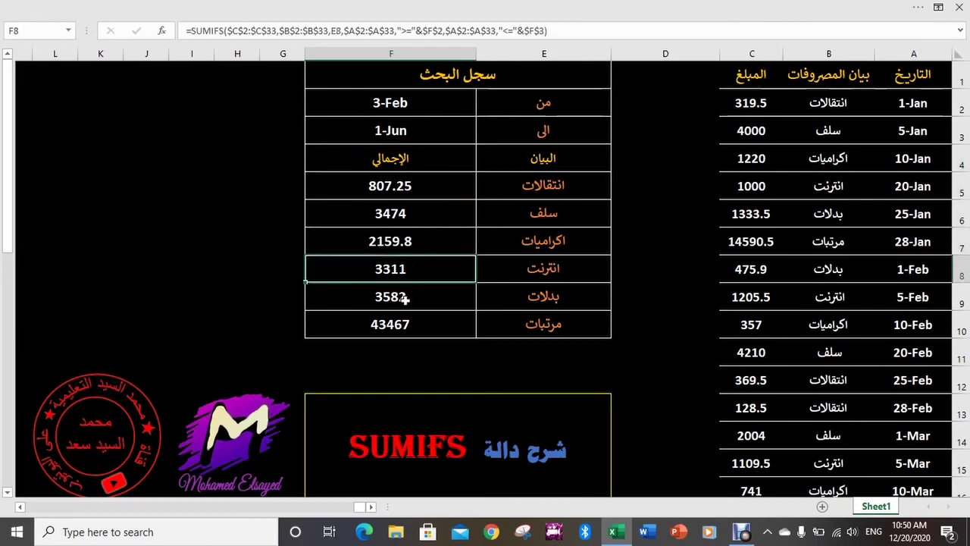
pyautogui.click(409, 301)
pyautogui.click(422, 319)
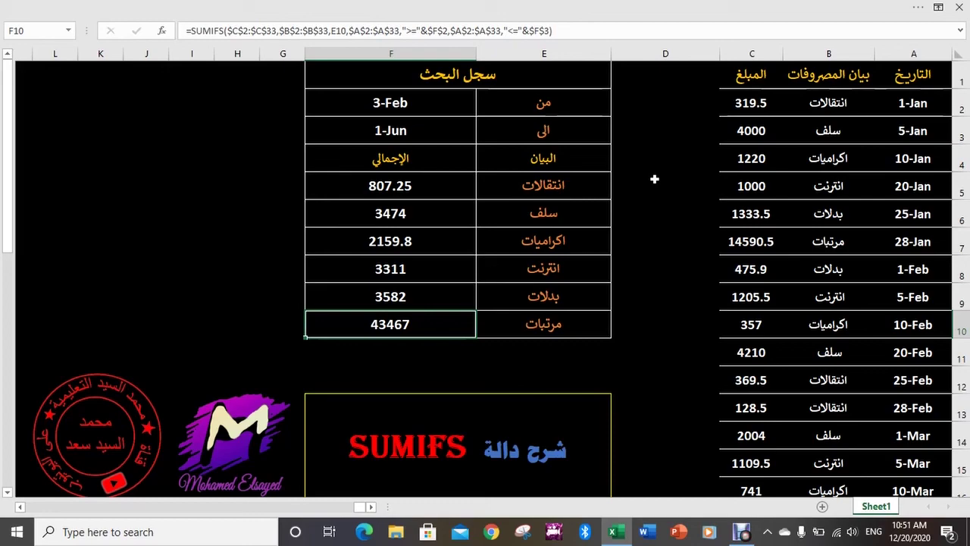
pyautogui.scroll(-3, 654, 179)
pyautogui.scroll(-1, 654, 179)
pyautogui.scroll(3, 654, 179)
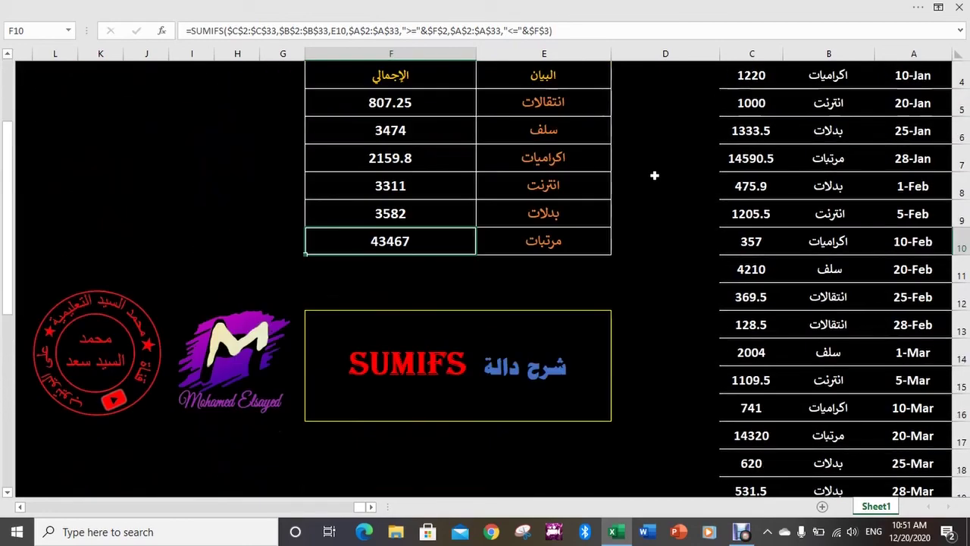
pyautogui.scroll(1, 652, 172)
pyautogui.scroll(-3, 652, 173)
pyautogui.scroll(3, 651, 171)
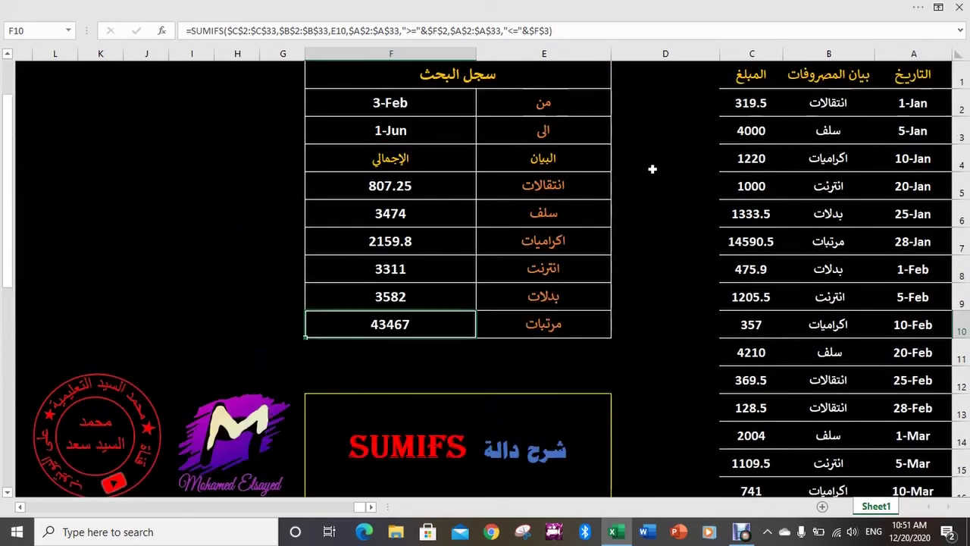